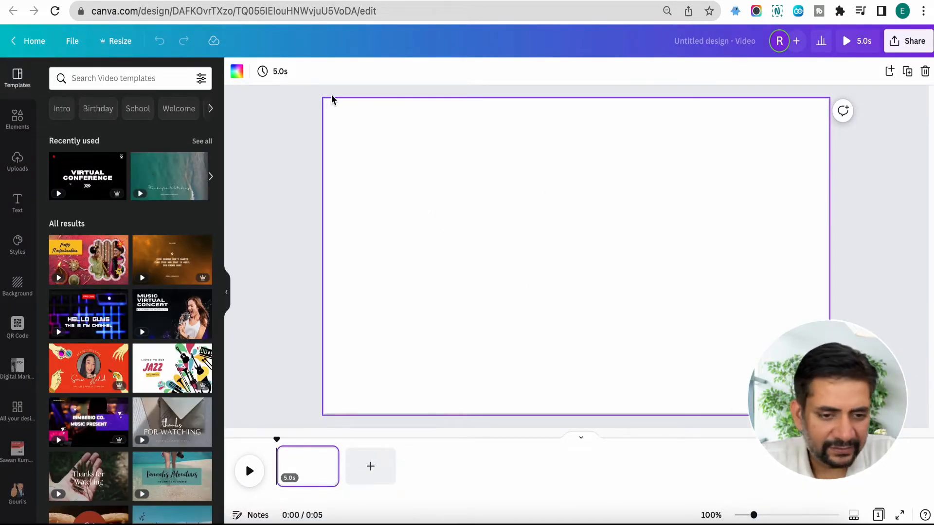
pyautogui.scroll(-5, 135, 358)
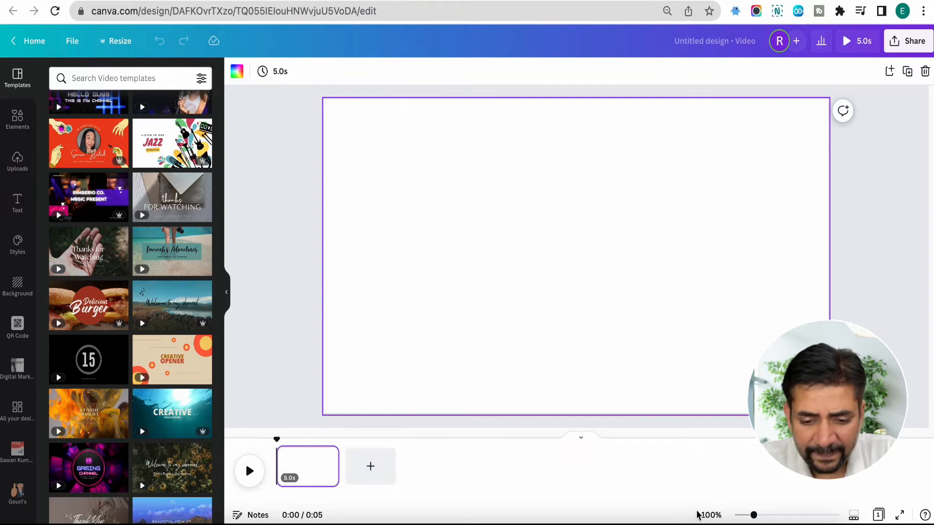
pyautogui.moveTo(754, 515); pyautogui.dragTo(775, 516)
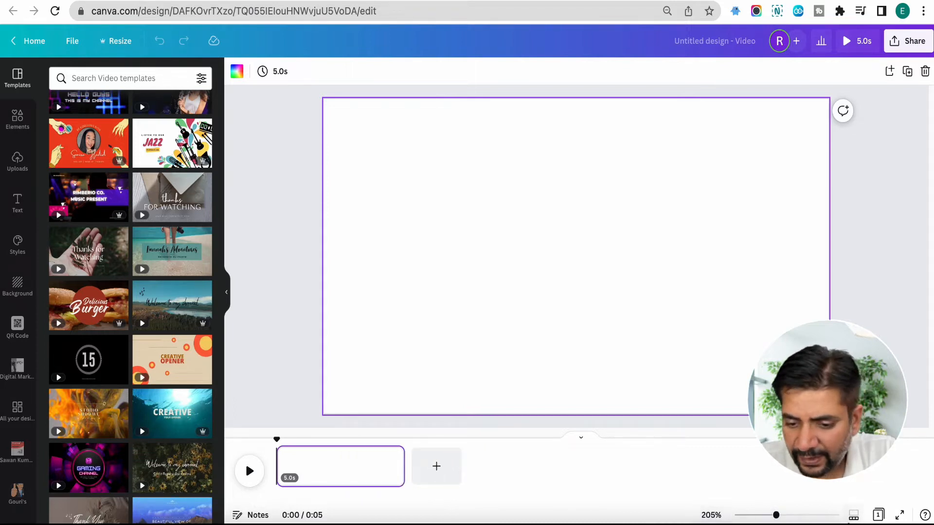
pyautogui.moveTo(777, 515)
pyautogui.mouseDown()
pyautogui.moveTo(754, 516)
pyautogui.moveTo(793, 517)
pyautogui.mouseUp()
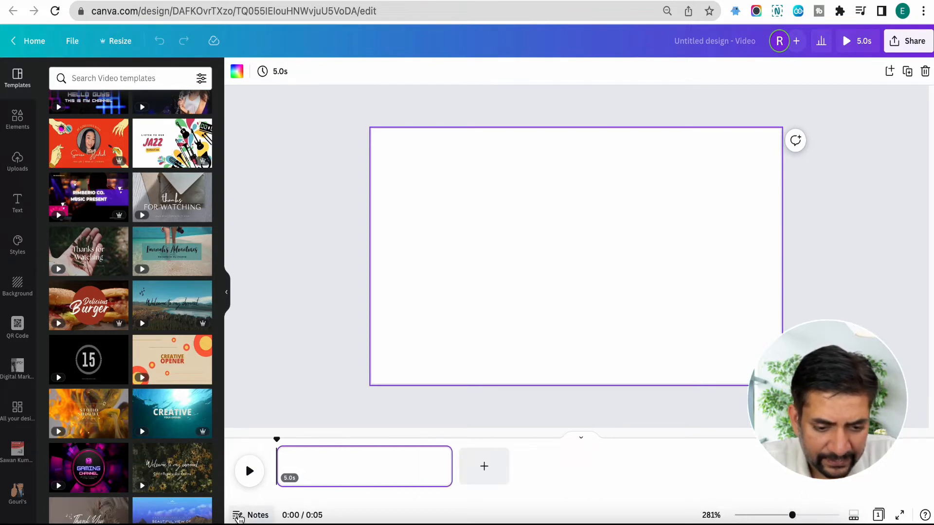
pyautogui.click(570, 230)
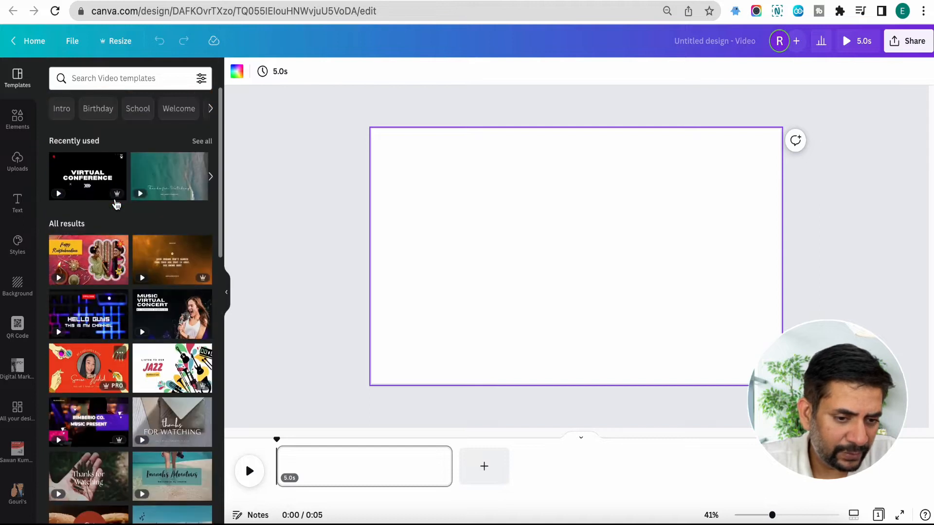
# Step: Show the uploaded videos and check which sources files can be uploaded from
pyautogui.click(11, 168)
pyautogui.click(141, 169)
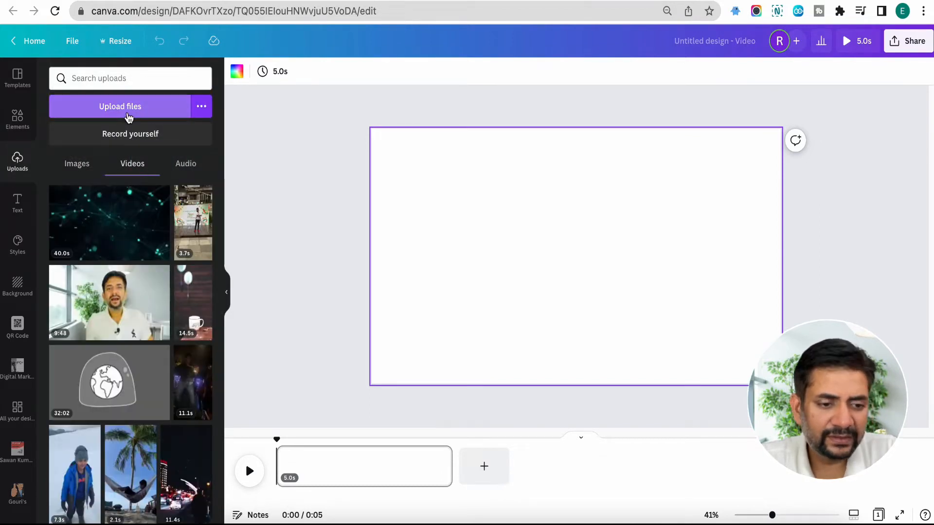
pyautogui.click(202, 107)
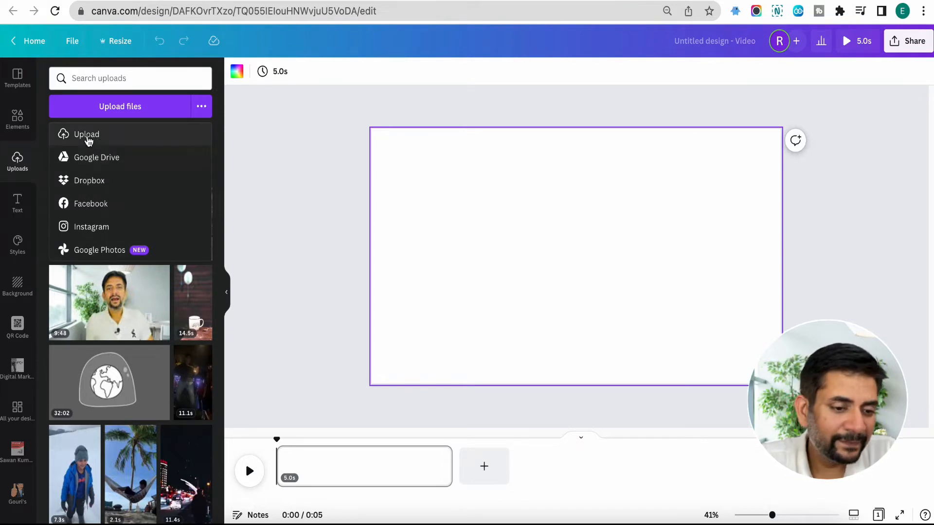
pyautogui.click(201, 107)
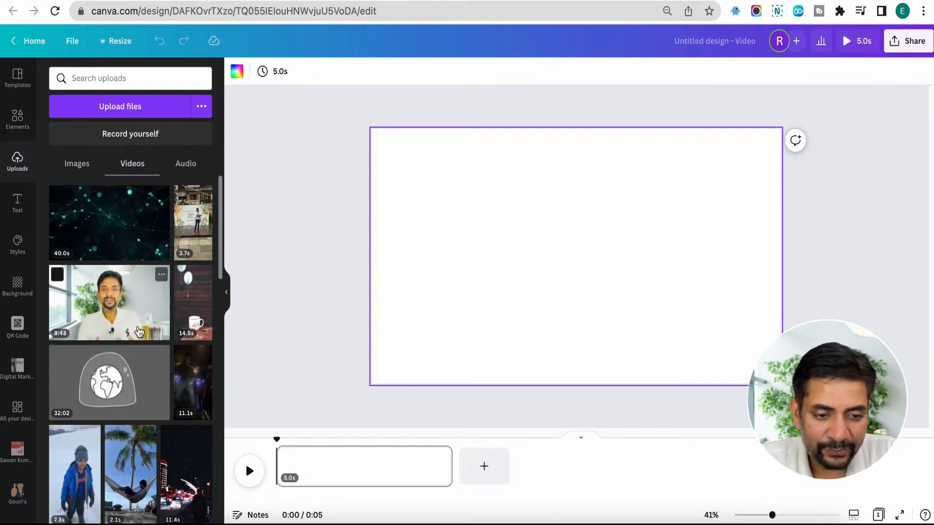
# Step: Place the uploaded 9:48 talking-head video on the blank page and play it briefly
pyautogui.moveTo(140, 331); pyautogui.dragTo(334, 466)
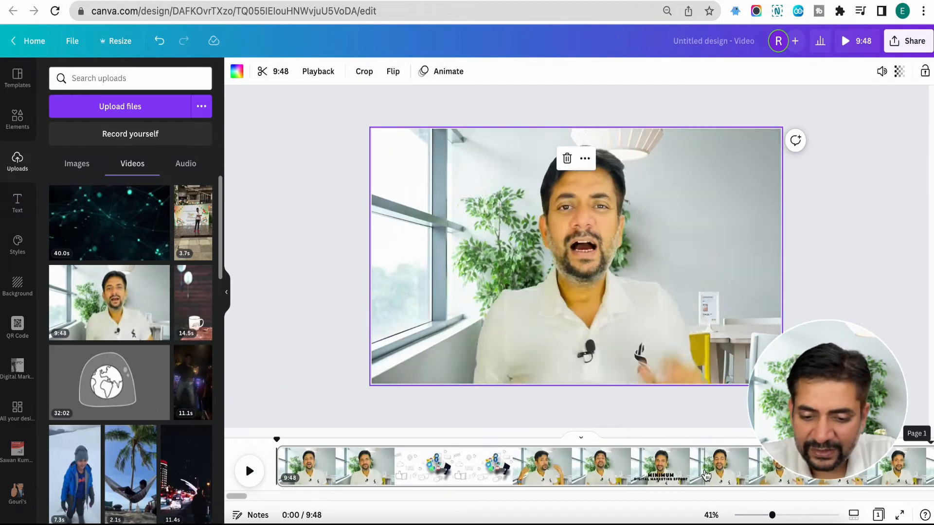
pyautogui.click(250, 471)
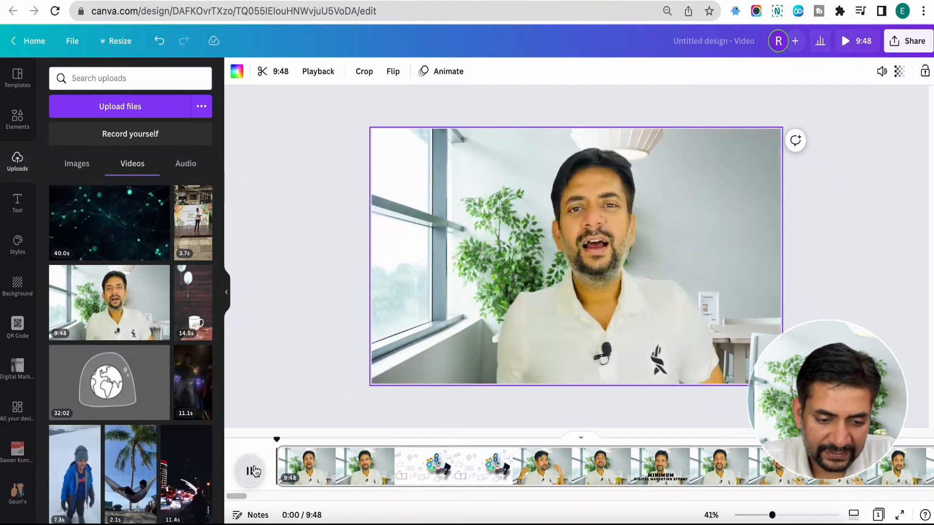
pyautogui.click(251, 471)
# Step: Trim the start of the talking-head clip so the video lasts 8:40
pyautogui.moveTo(776, 519); pyautogui.dragTo(728, 521)
pyautogui.click(860, 516)
pyautogui.moveTo(683, 496); pyautogui.dragTo(644, 492)
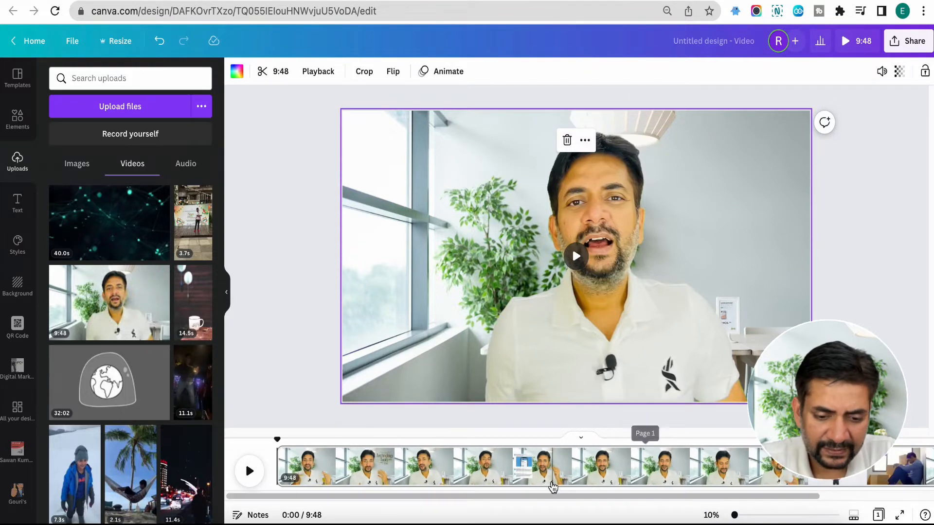
pyautogui.moveTo(538, 496)
pyautogui.mouseDown()
pyautogui.moveTo(744, 508)
pyautogui.moveTo(533, 503)
pyautogui.mouseUp()
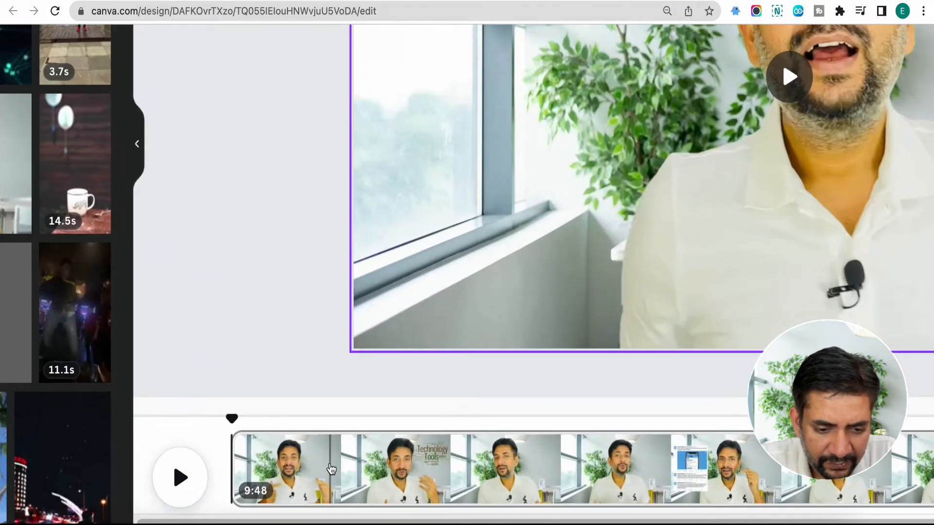
pyautogui.scroll(-2, 331, 469)
pyautogui.hscroll(2, 331, 469)
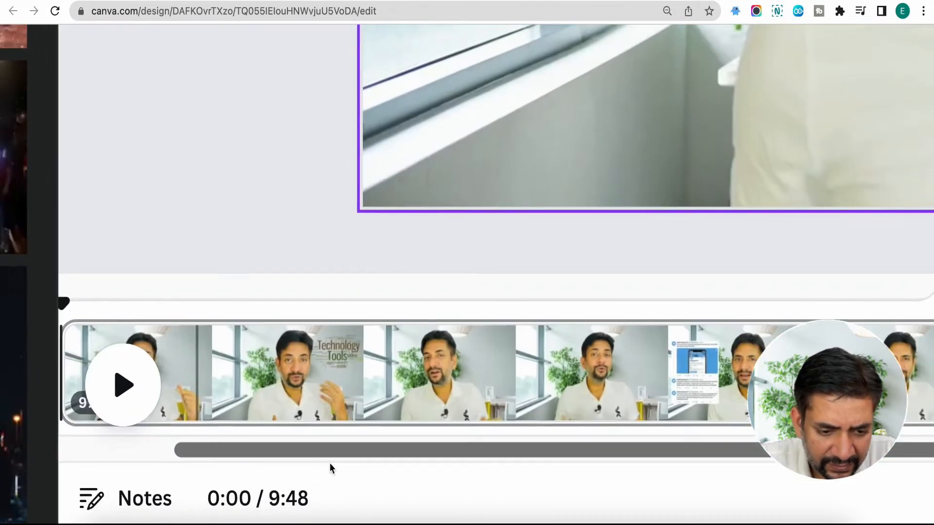
pyautogui.click(263, 374)
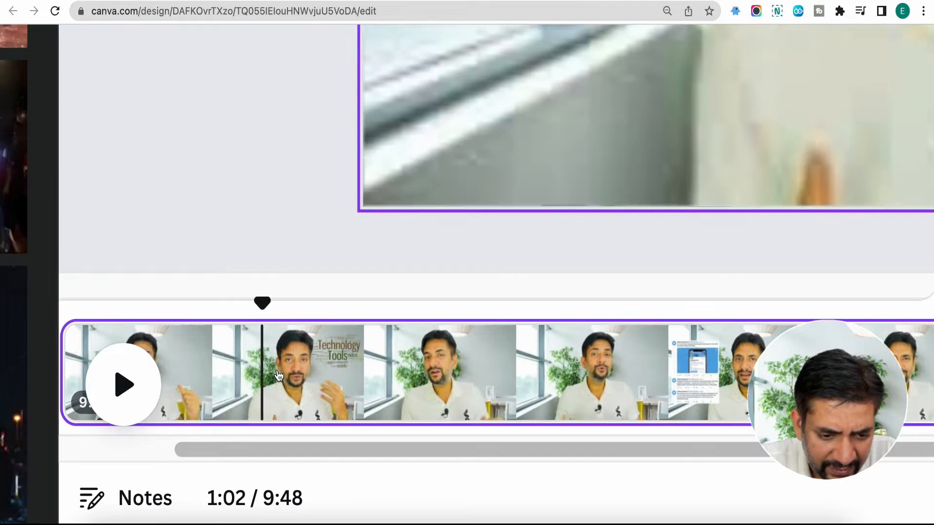
pyautogui.click(280, 375)
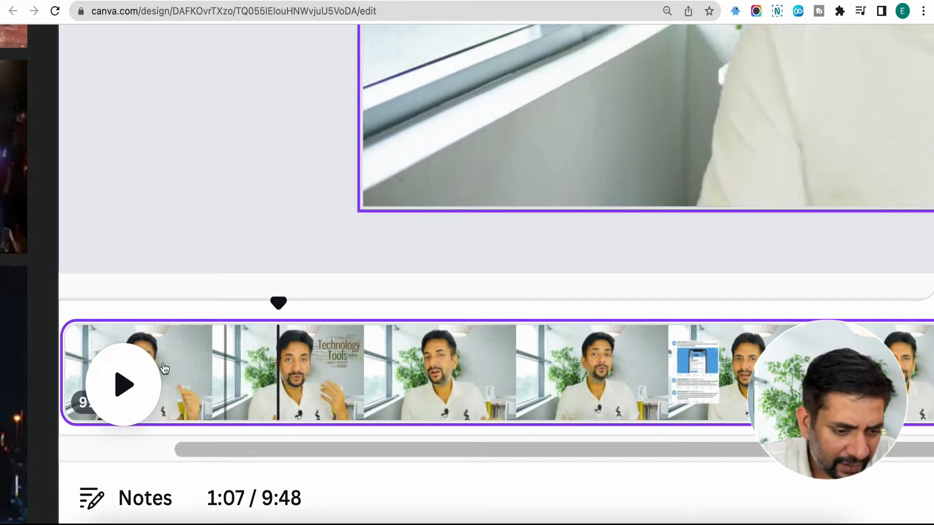
pyautogui.moveTo(67, 363)
pyautogui.moveTo(70, 363); pyautogui.dragTo(419, 379)
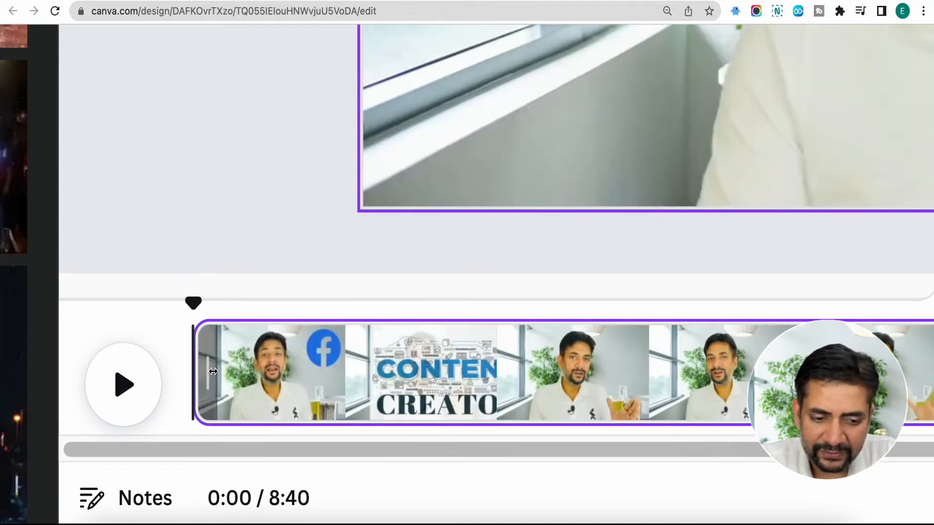
# Step: Undo the trim and the clip placement, and place the 9:48 talking-head video on the blank page again
pyautogui.press('super+z')
pyautogui.press('super+z')
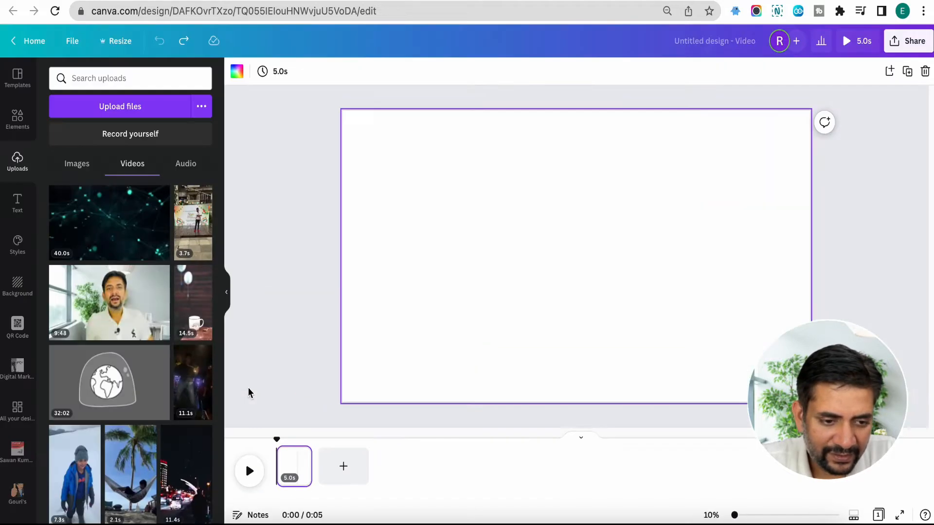
pyautogui.moveTo(110, 304); pyautogui.dragTo(296, 469)
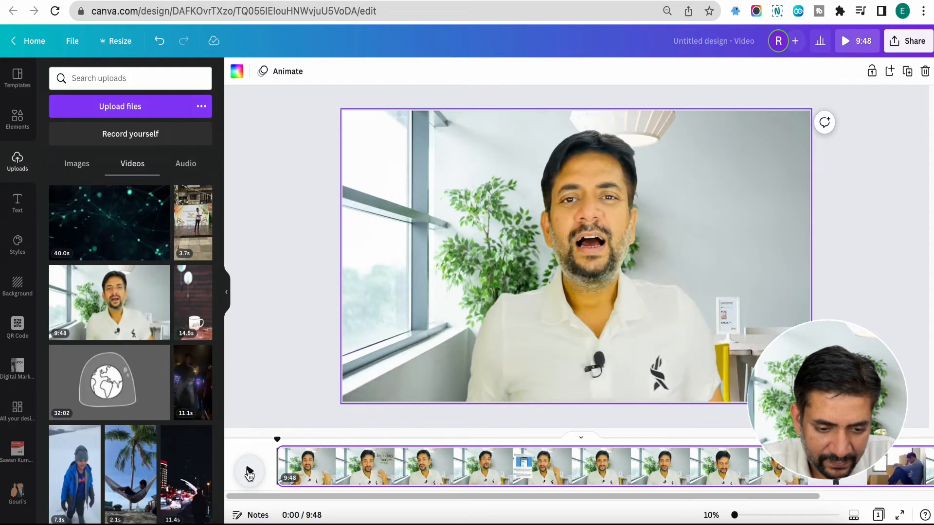
pyautogui.click(249, 472)
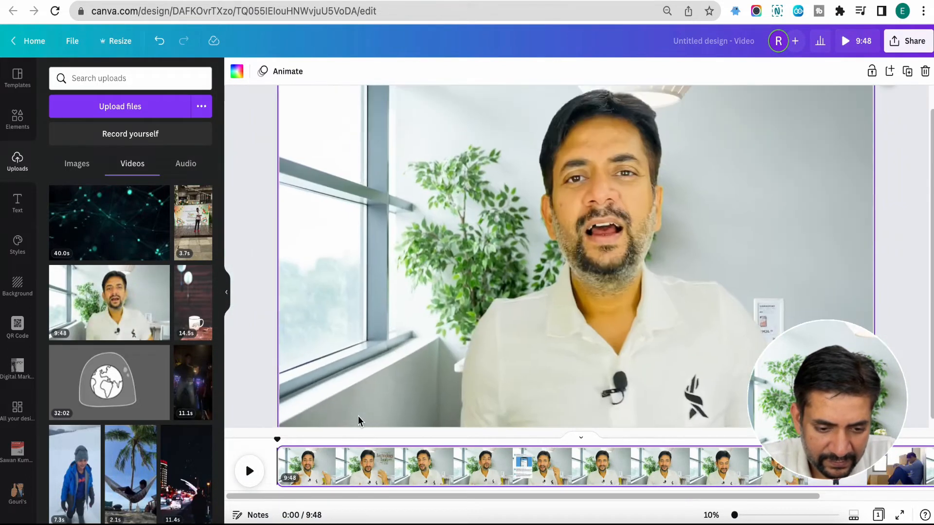
# Step: Split the talking-head page at 0:59
pyautogui.click(350, 477)
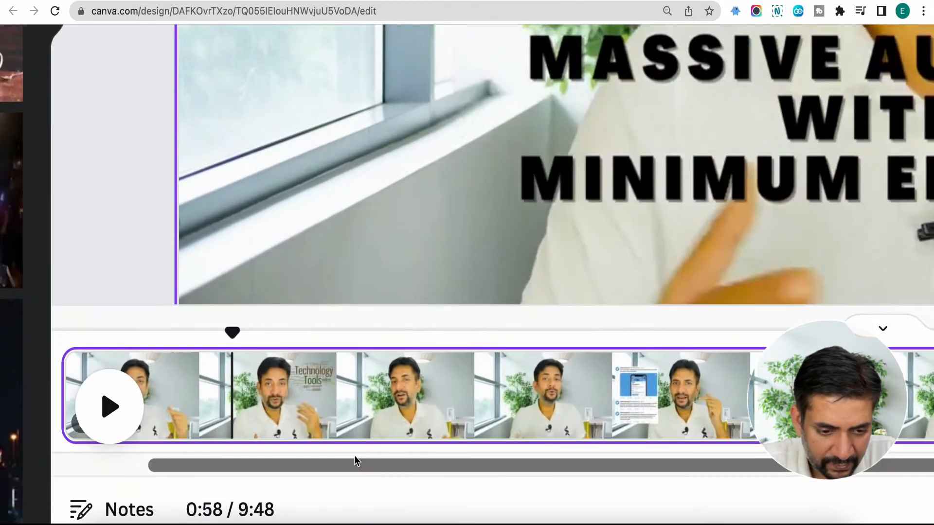
pyautogui.moveTo(354, 461); pyautogui.dragTo(299, 404)
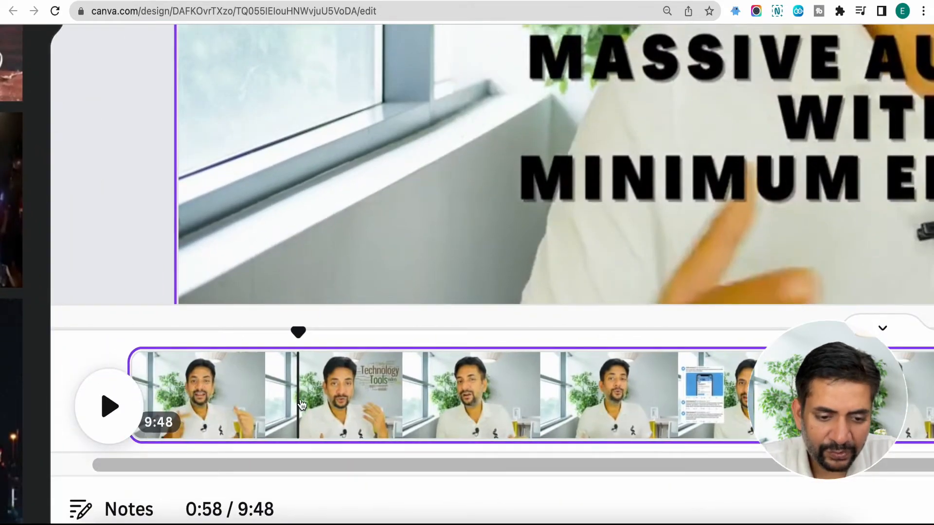
pyautogui.click(302, 404)
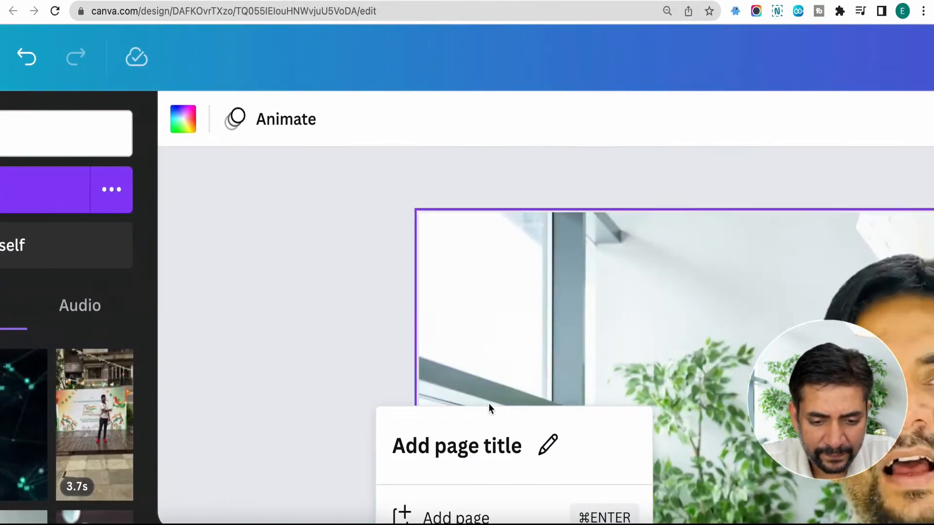
pyautogui.scroll(-6, 488, 405)
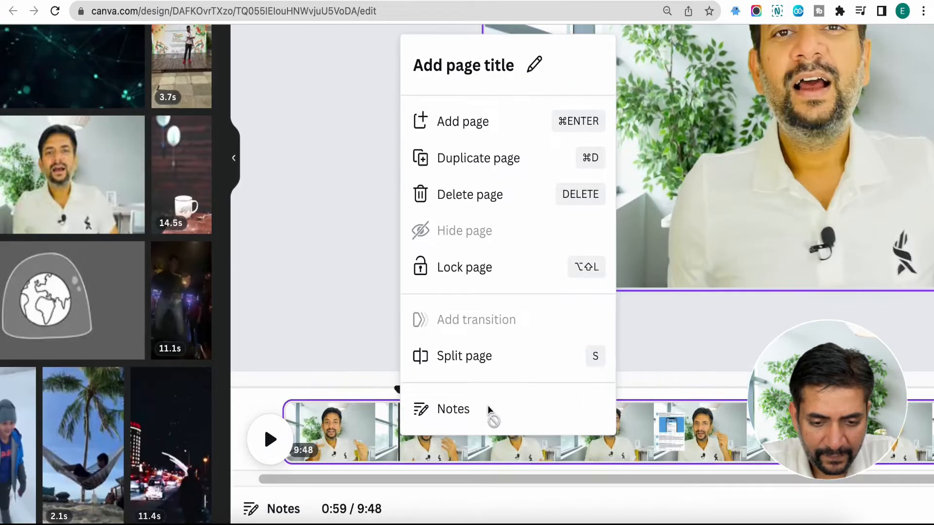
pyautogui.click(466, 360)
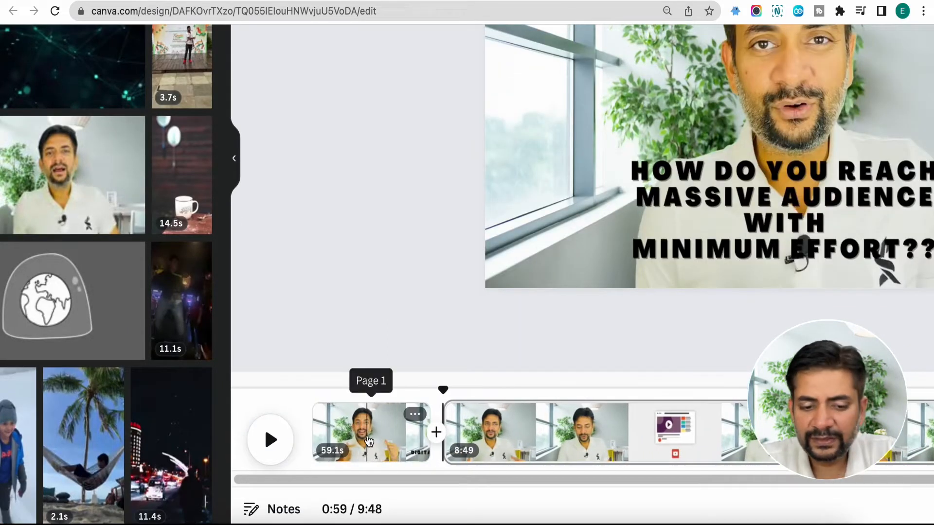
# Step: Delete the 59.1-second first page and undo the deletion
pyautogui.click(367, 440)
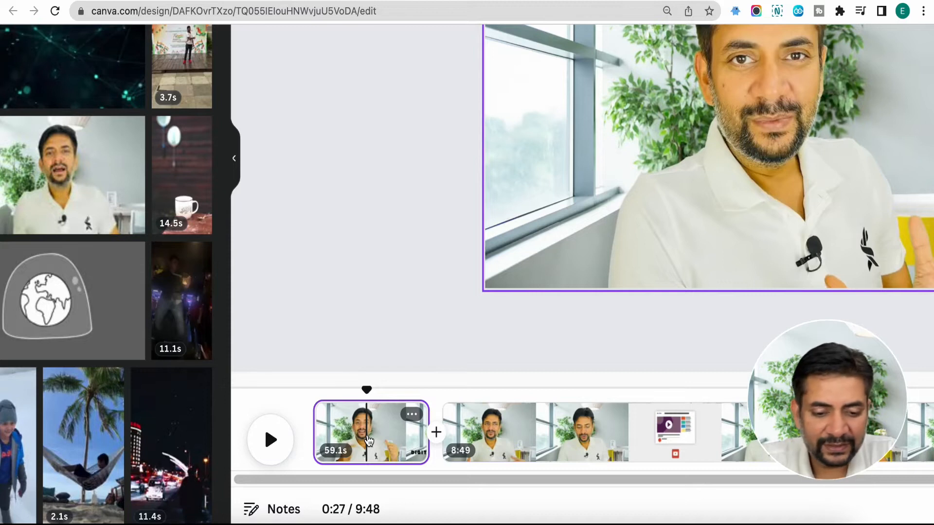
pyautogui.press('Delete')
pyautogui.press('super+z')
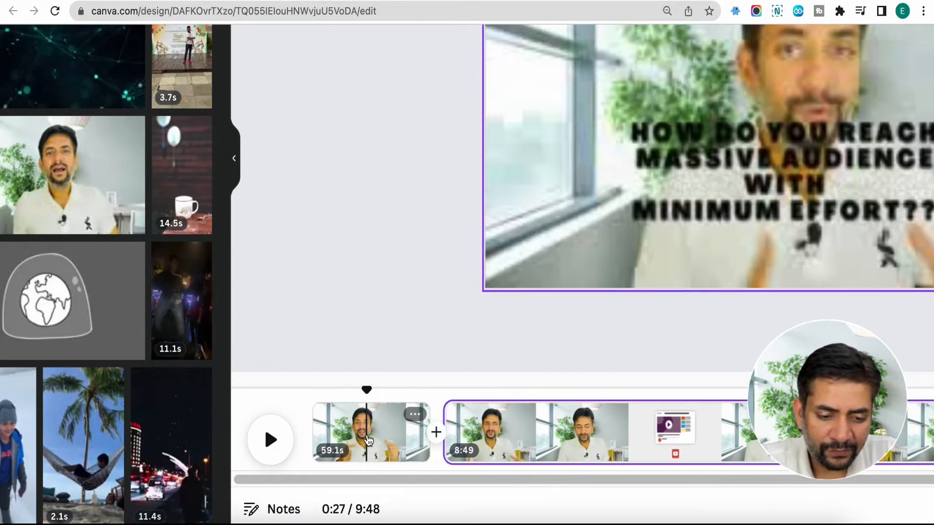
# Step: Delete the 8:49 second page, keeping only the 59.1-second first part
pyautogui.click(414, 415)
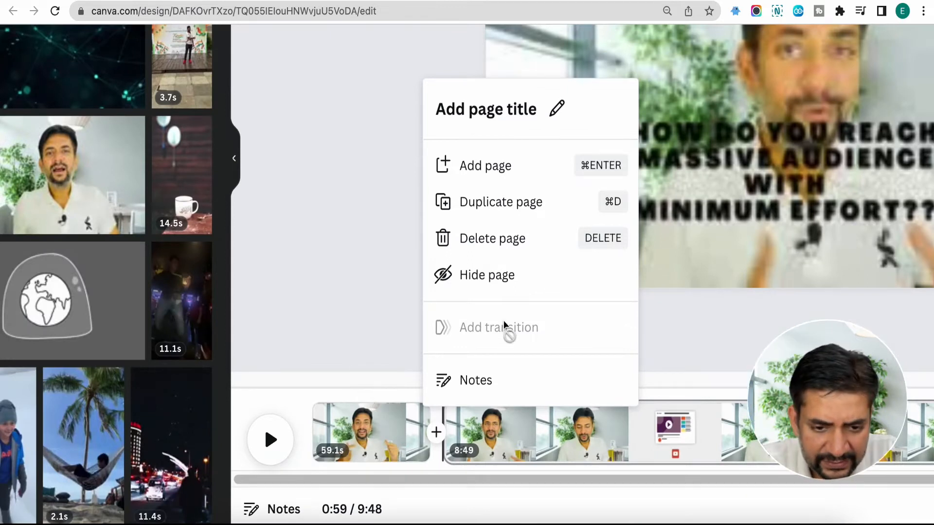
pyautogui.click(504, 241)
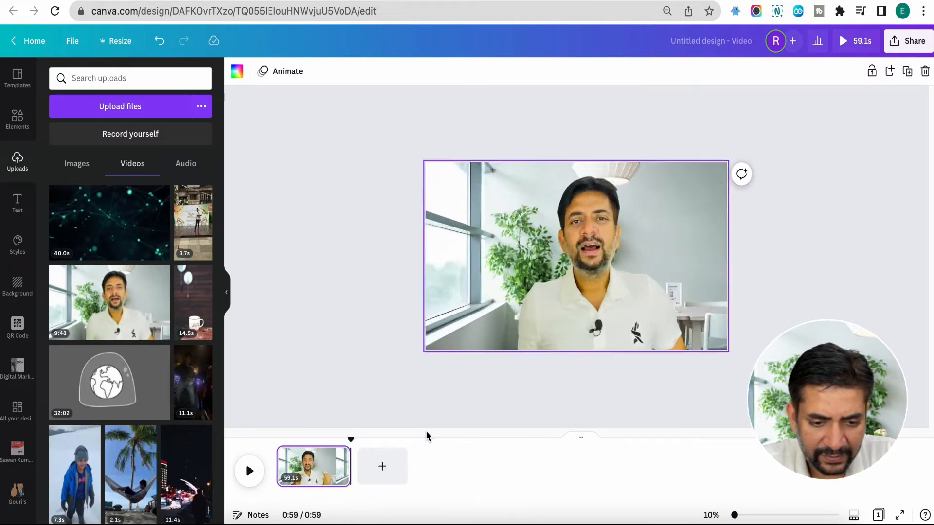
# Step: Cut out the section between 0:21 and 0:25 by splitting the page at both times and deleting the middle piece
pyautogui.moveTo(735, 515); pyautogui.dragTo(748, 515)
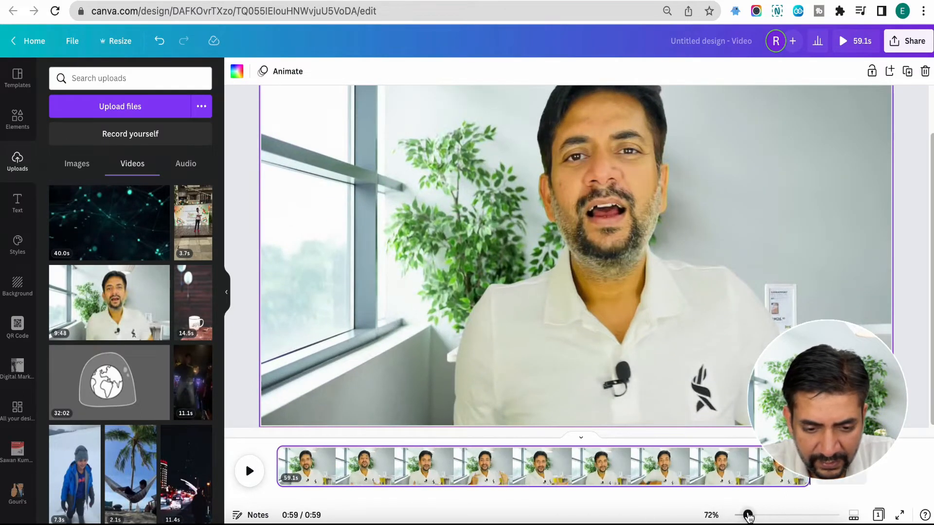
pyautogui.click(749, 476)
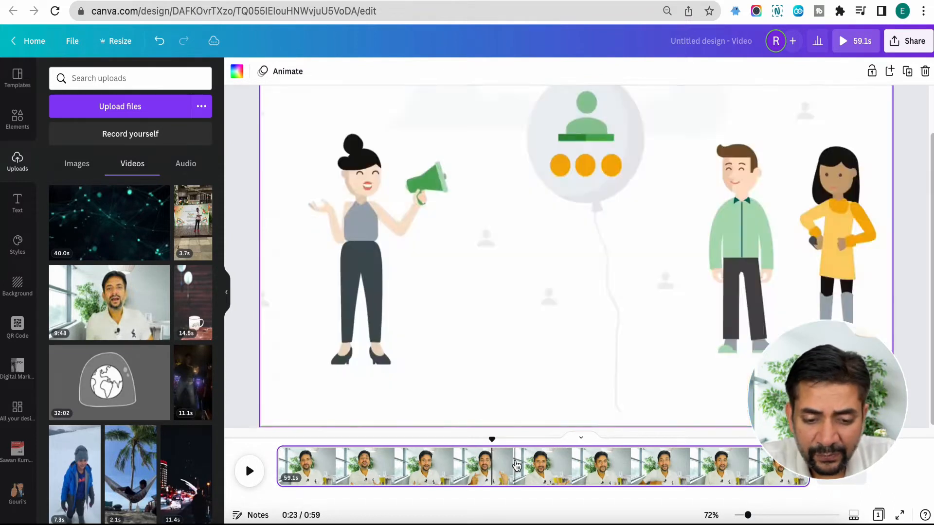
pyautogui.click(470, 468)
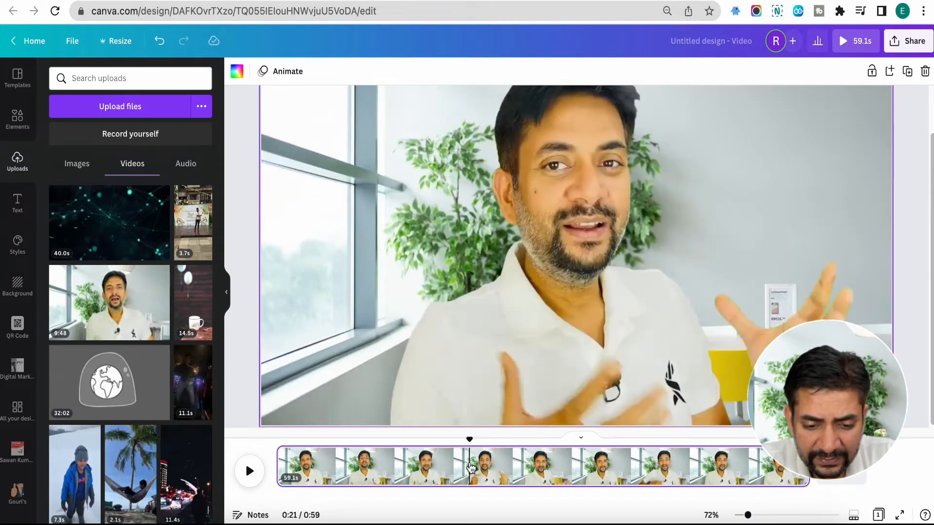
pyautogui.rightClick(470, 467)
pyautogui.click(510, 411)
pyautogui.click(523, 467)
pyautogui.rightClick(523, 467)
pyautogui.click(547, 409)
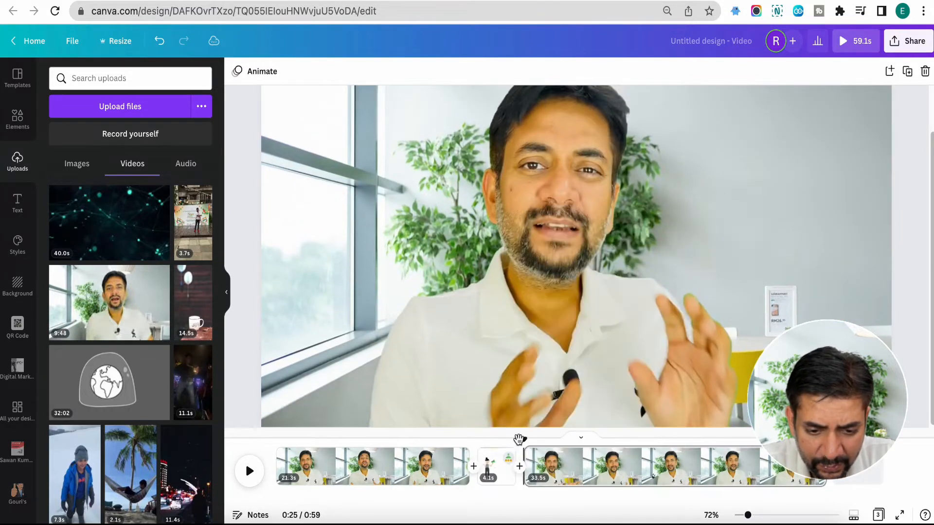
pyautogui.click(495, 467)
pyautogui.press('Delete')
# Step: Split the second page at 0:33 and again a few seconds further on, and delete the short piece between the cuts
pyautogui.click(593, 470)
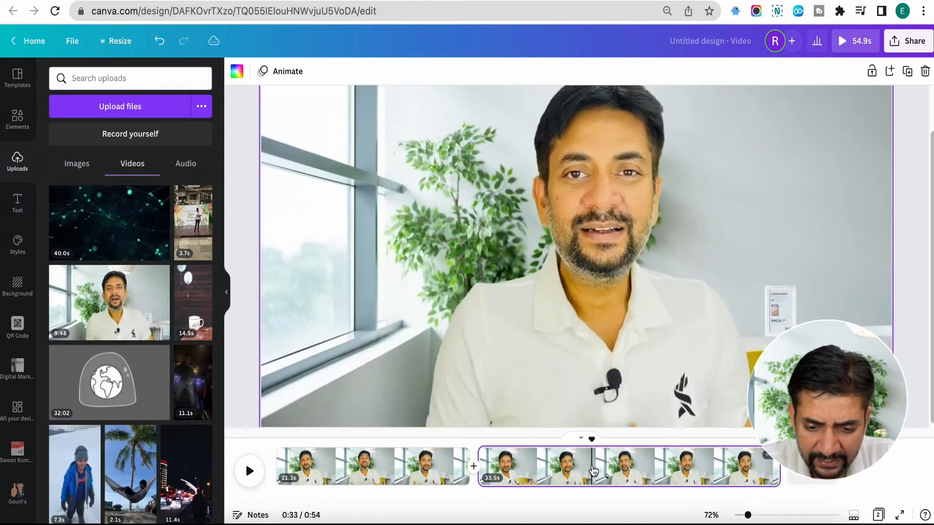
pyautogui.rightClick(593, 470)
pyautogui.click(614, 415)
pyautogui.click(628, 459)
pyautogui.rightClick(627, 460)
pyautogui.click(647, 404)
pyautogui.click(617, 464)
pyautogui.press('Delete')
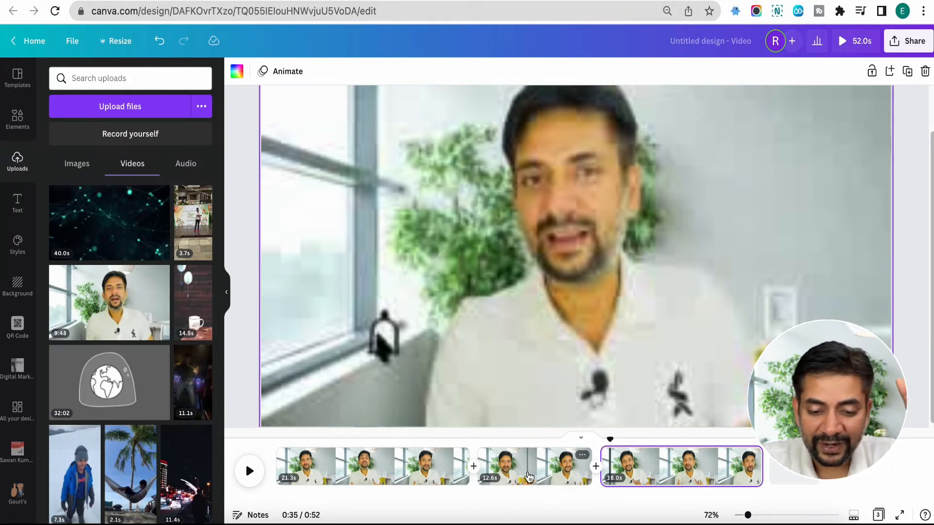
# Step: Add the uploaded 40.0-second dark network video to the 12.6-second middle page as a small overlay in the frame's upper-right area
pyautogui.click(529, 478)
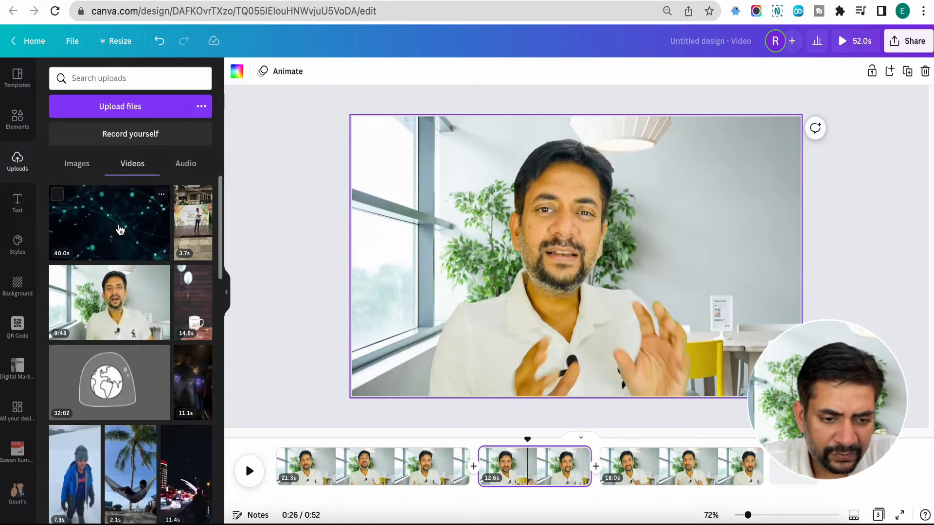
pyautogui.click(121, 230)
pyautogui.moveTo(394, 370); pyautogui.dragTo(533, 292)
pyautogui.moveTo(584, 232); pyautogui.dragTo(603, 237)
pyautogui.moveTo(546, 286); pyautogui.dragTo(624, 239)
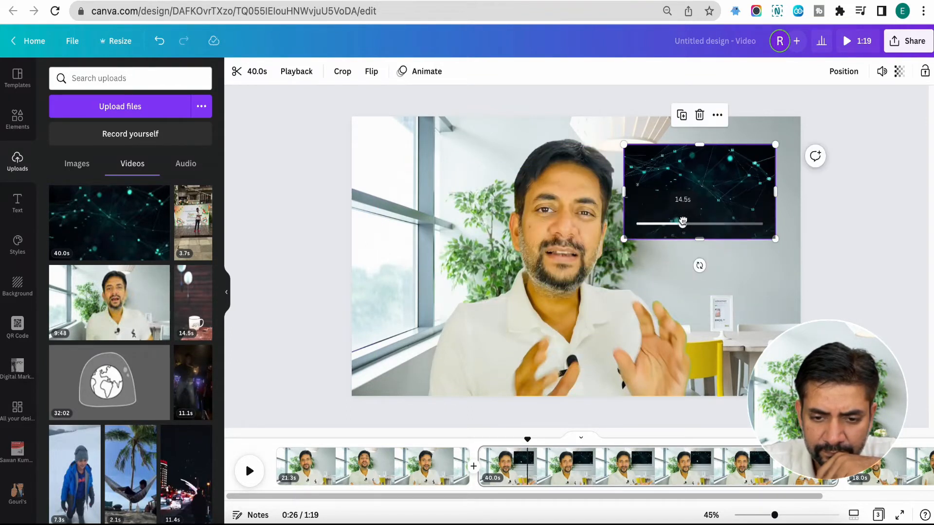
# Step: Move the dark network overlay video down into the lower-right area of the frame on the middle page
pyautogui.click(637, 265)
pyautogui.moveTo(667, 190); pyautogui.dragTo(667, 207)
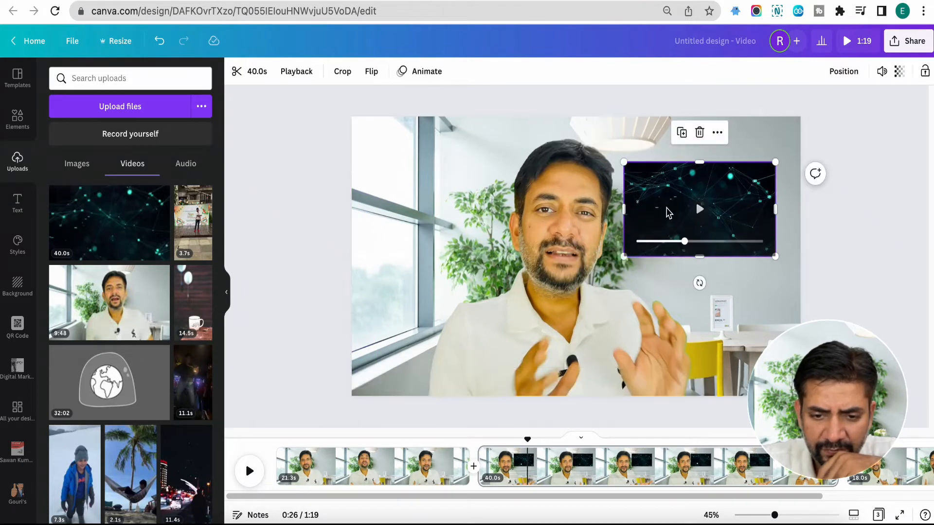
pyautogui.click(252, 72)
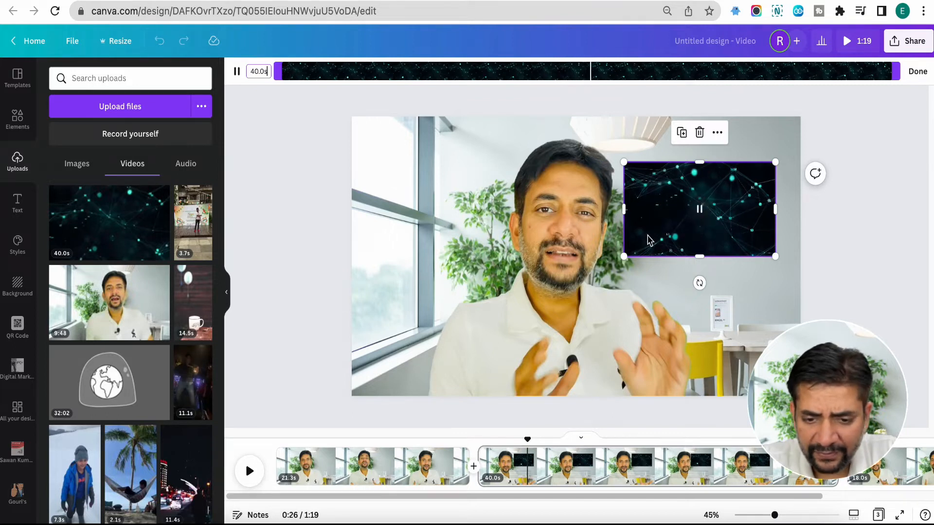
pyautogui.click(606, 262)
pyautogui.click(704, 231)
pyautogui.moveTo(666, 219); pyautogui.dragTo(660, 337)
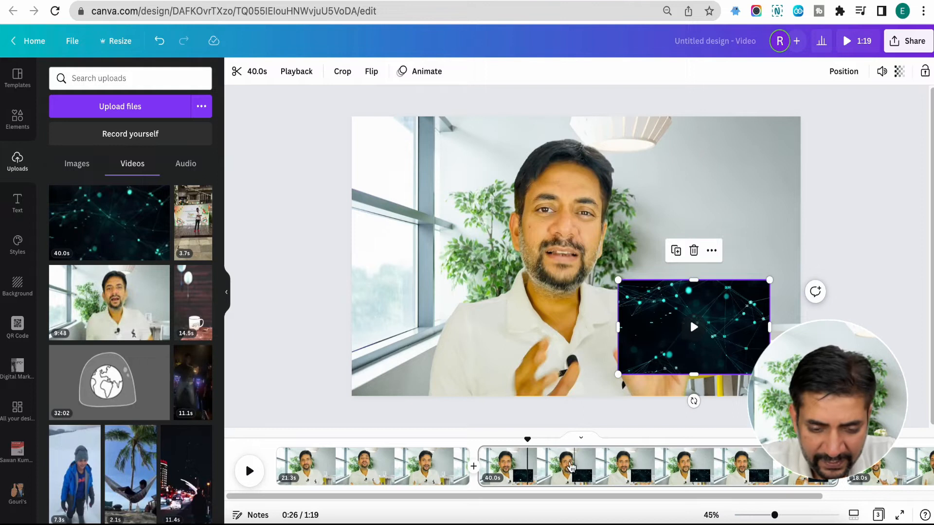
# Step: Try to split the middle page at 0:36 and delete the network overlay from its second part, and undo both changes
pyautogui.click(606, 464)
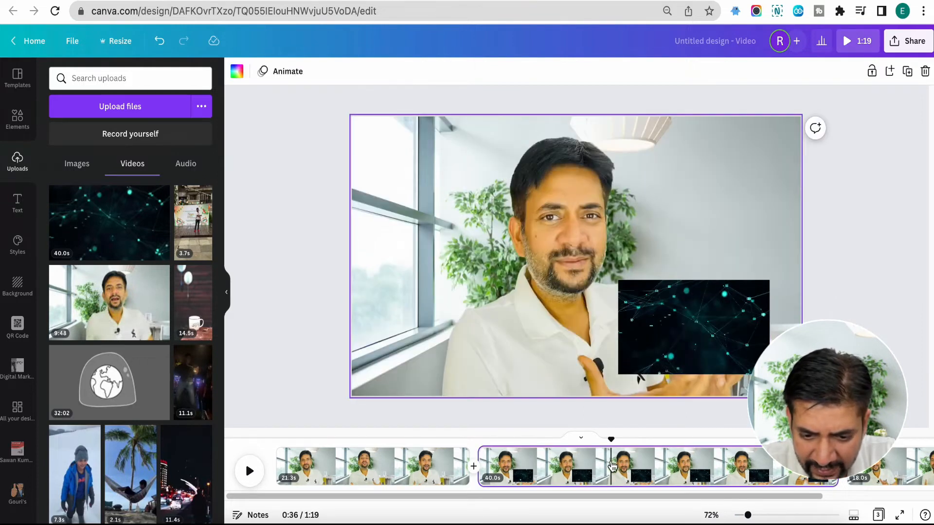
pyautogui.rightClick(612, 466)
pyautogui.click(638, 410)
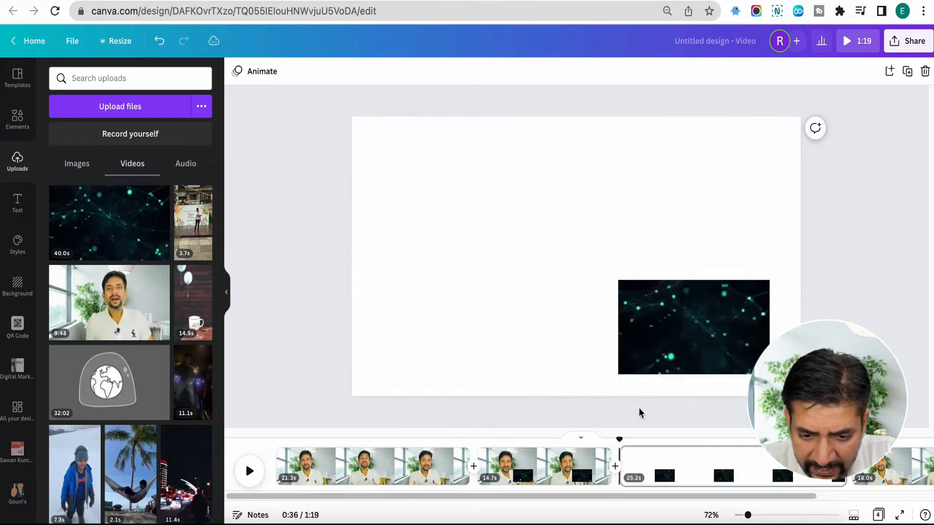
pyautogui.click(646, 463)
pyautogui.click(685, 349)
pyautogui.press('Delete')
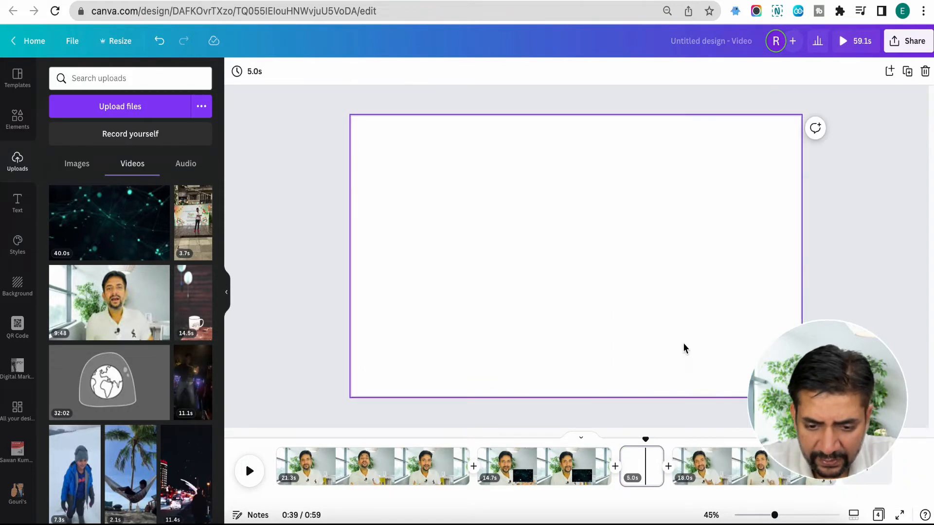
pyautogui.hotkey('ctrl', 'z')
pyautogui.hotkey('ctrl', 'z')
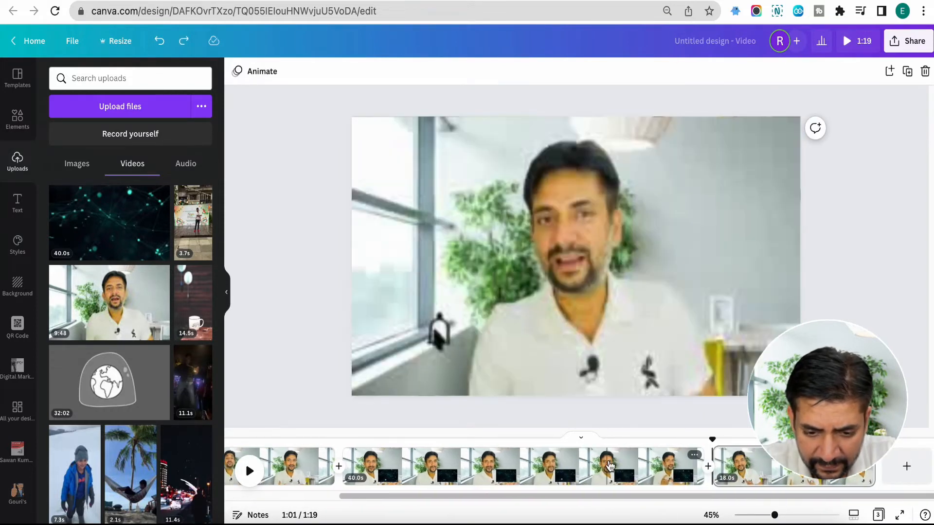
# Step: Try to split the middle page at 0:37 and undo the split
pyautogui.click(556, 469)
pyautogui.click(667, 341)
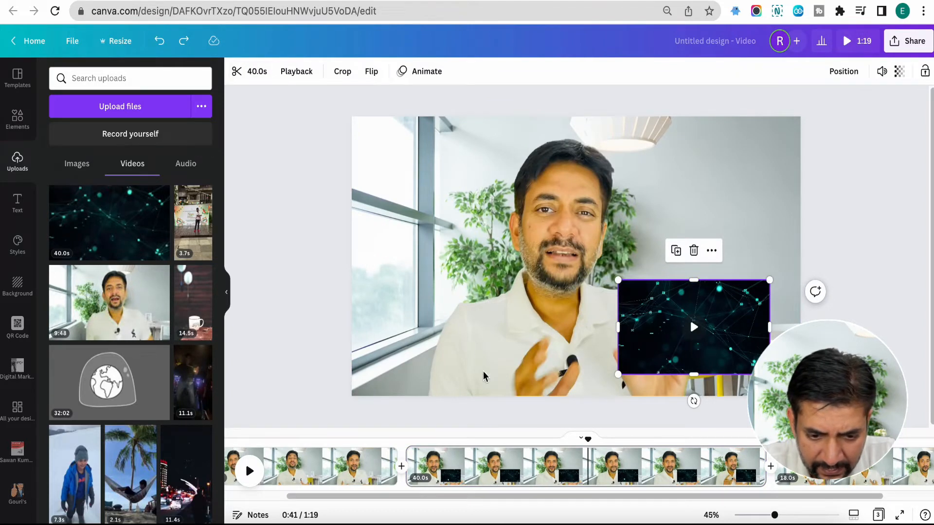
pyautogui.click(552, 466)
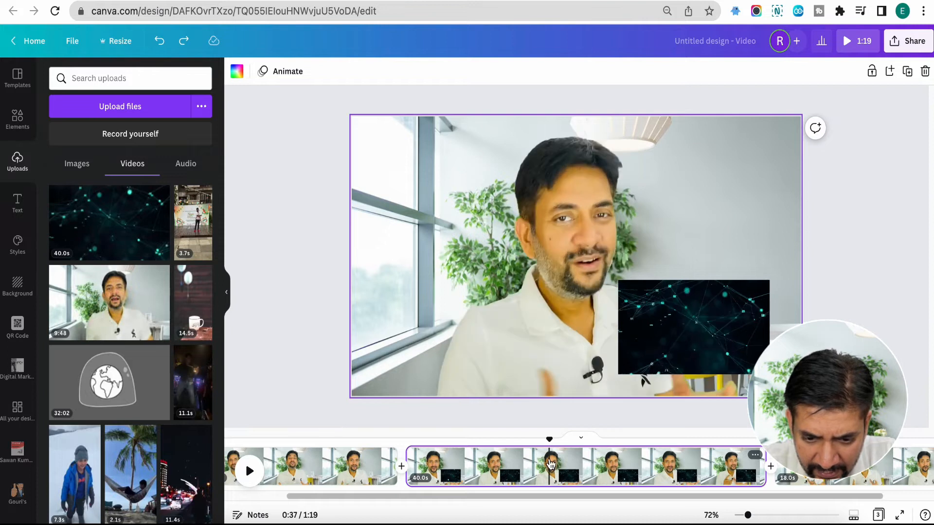
pyautogui.rightClick(551, 465)
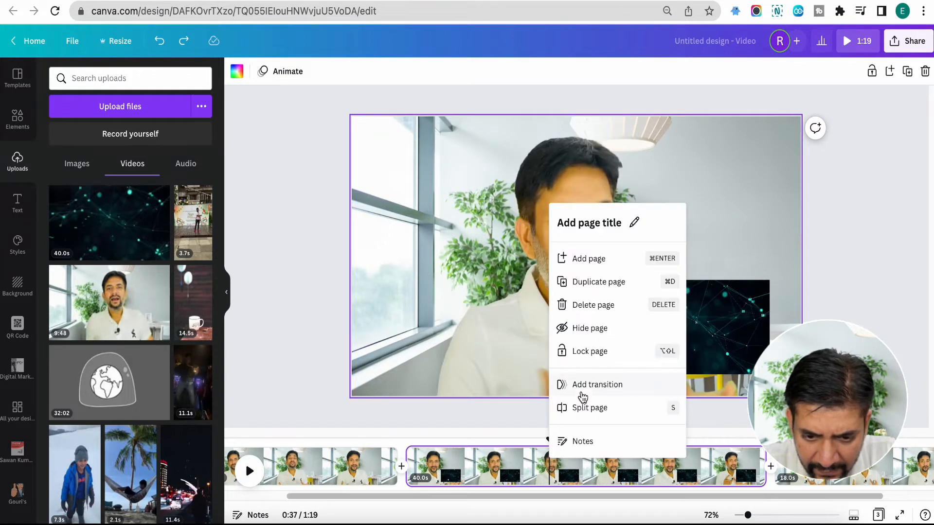
pyautogui.click(581, 408)
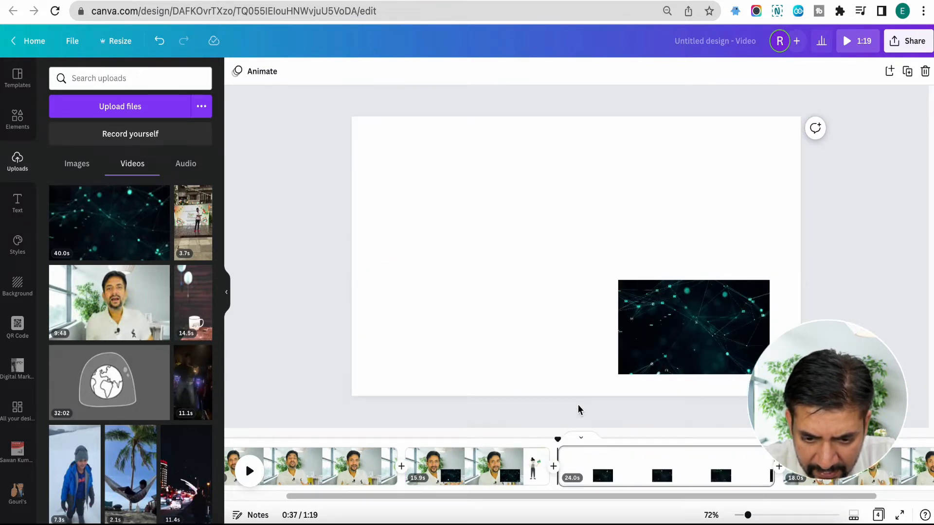
pyautogui.hotkey('ctrl', 'z')
pyautogui.click(583, 373)
pyautogui.click(563, 459)
pyautogui.click(633, 348)
pyautogui.click(588, 331)
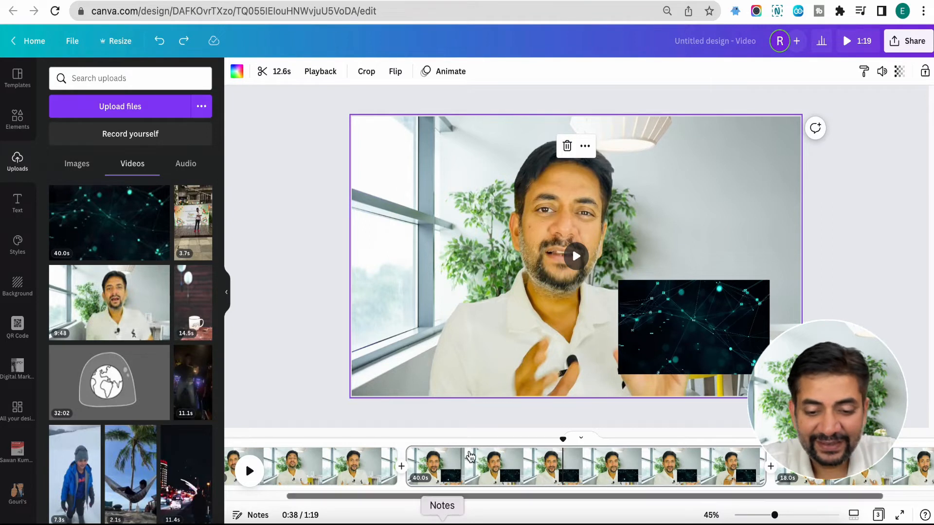
pyautogui.click(500, 470)
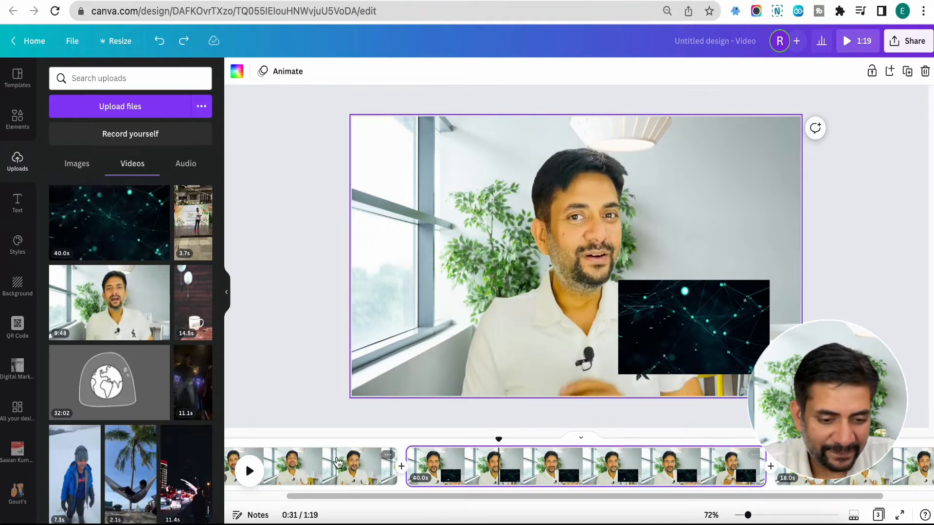
pyautogui.click(321, 467)
# Step: Open the audio library and add the track No Stone Unturned to the timeline below the middle page
pyautogui.scroll(-5, 26, 230)
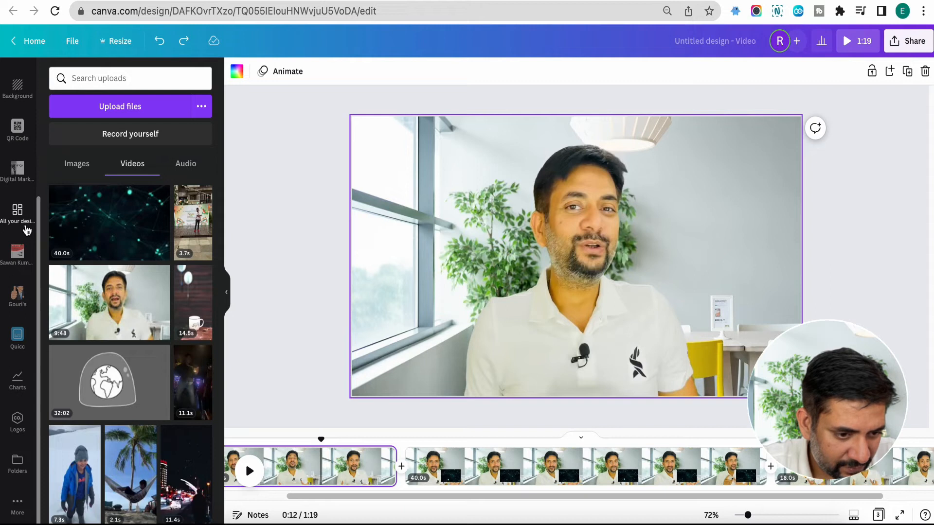
pyautogui.scroll(4, 27, 230)
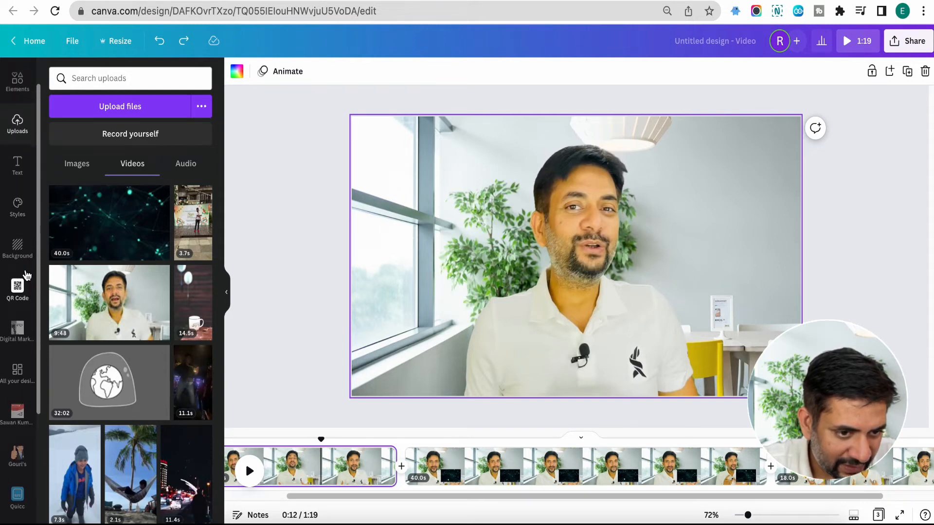
pyautogui.scroll(-5, 27, 277)
pyautogui.click(20, 514)
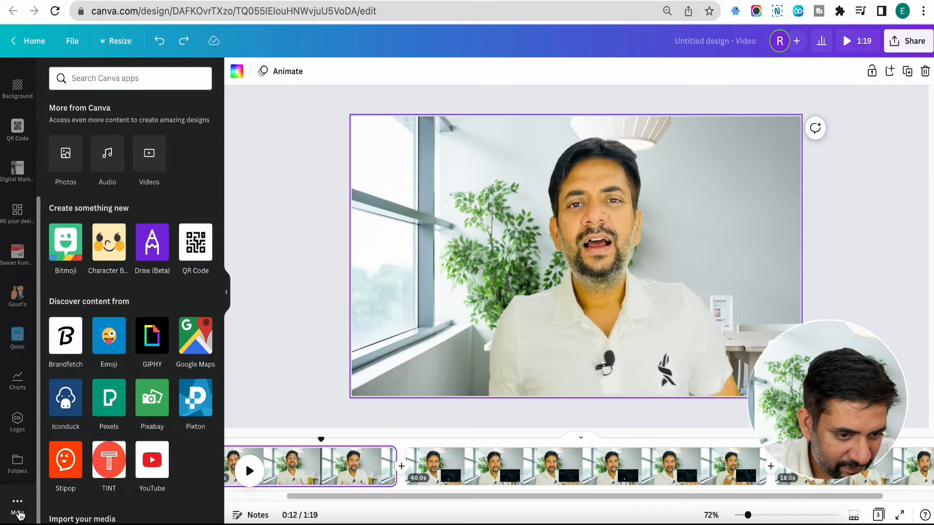
pyautogui.click(107, 153)
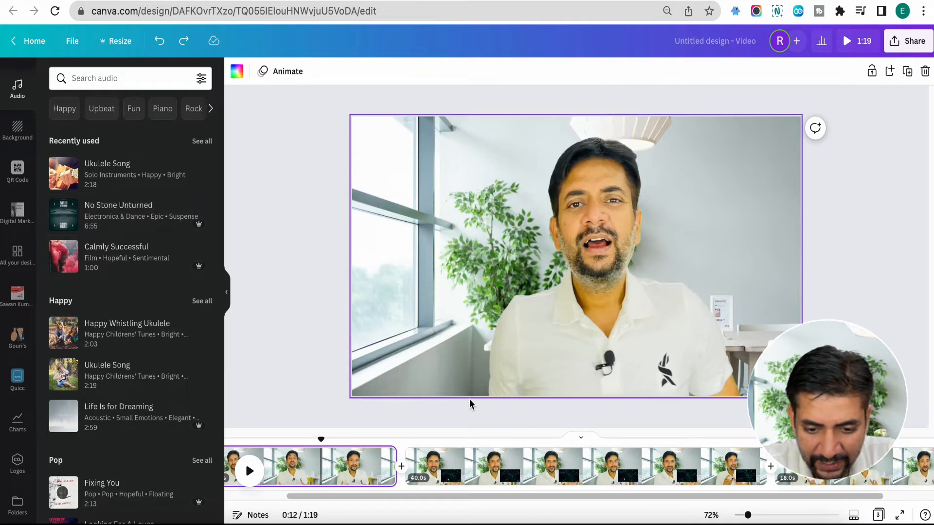
pyautogui.moveTo(130, 210); pyautogui.dragTo(492, 480)
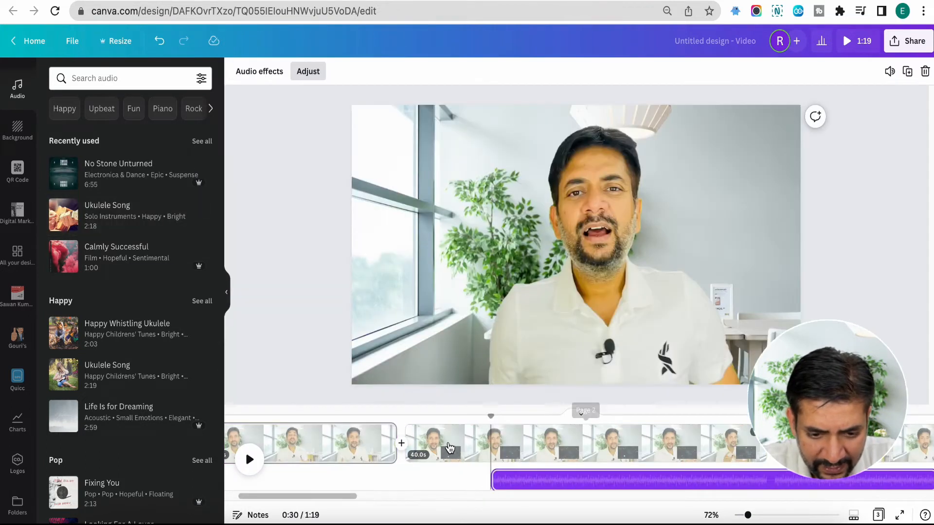
# Step: Shift the music track earlier so that it starts with the middle page at 0:21
pyautogui.click(429, 439)
pyautogui.moveTo(550, 488); pyautogui.dragTo(444, 482)
pyautogui.click(461, 443)
pyautogui.click(407, 436)
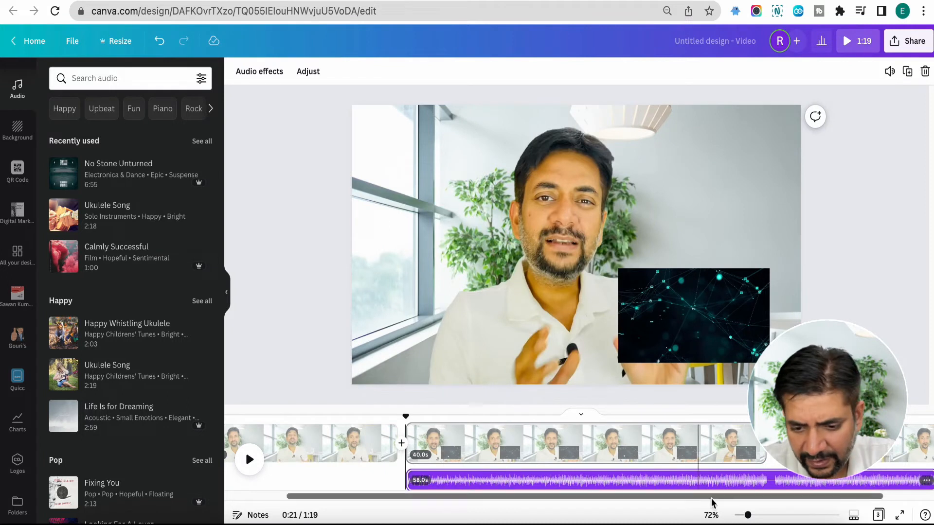
# Step: Split the music track at 1:01, where the middle page ends, and delete the remaining part
pyautogui.click(767, 480)
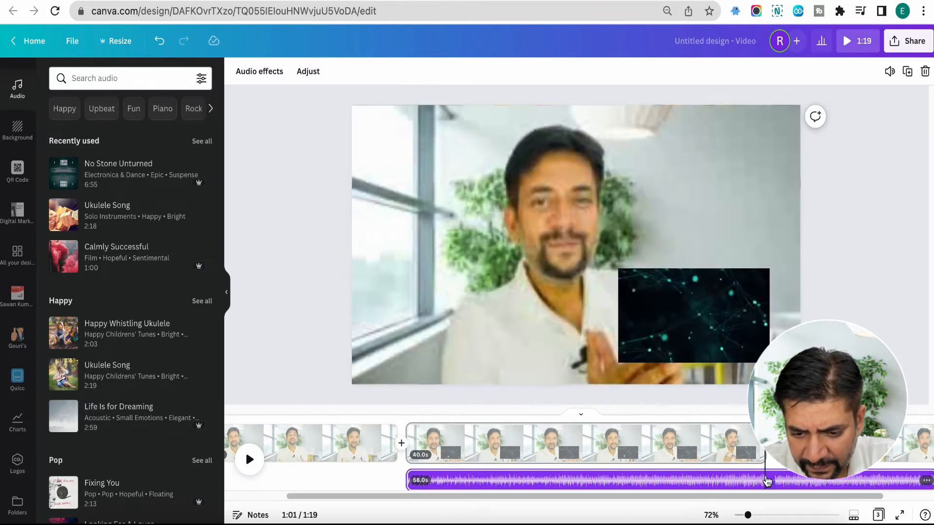
pyautogui.click(798, 461)
pyautogui.click(795, 487)
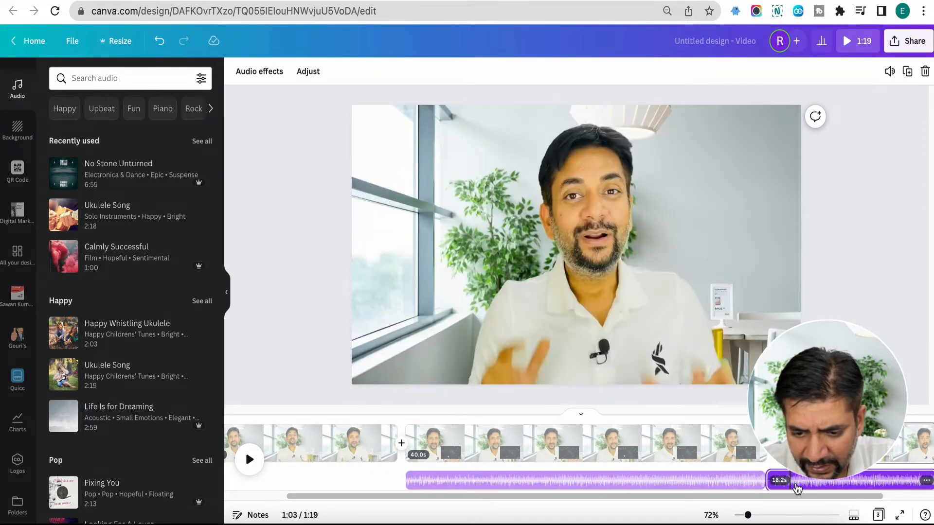
pyautogui.press('Delete')
# Step: Lower the volume of the music track under the middle page to 18
pyautogui.click(628, 482)
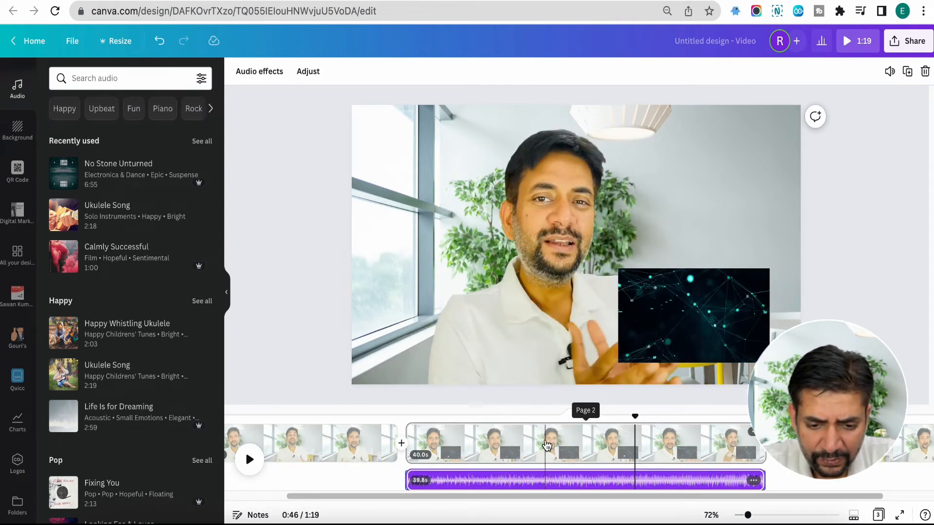
pyautogui.click(544, 445)
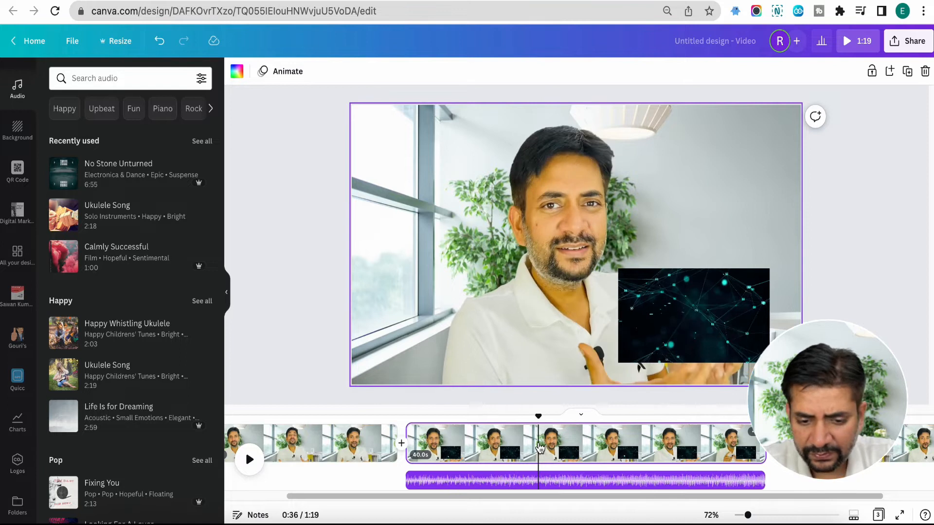
pyautogui.click(530, 482)
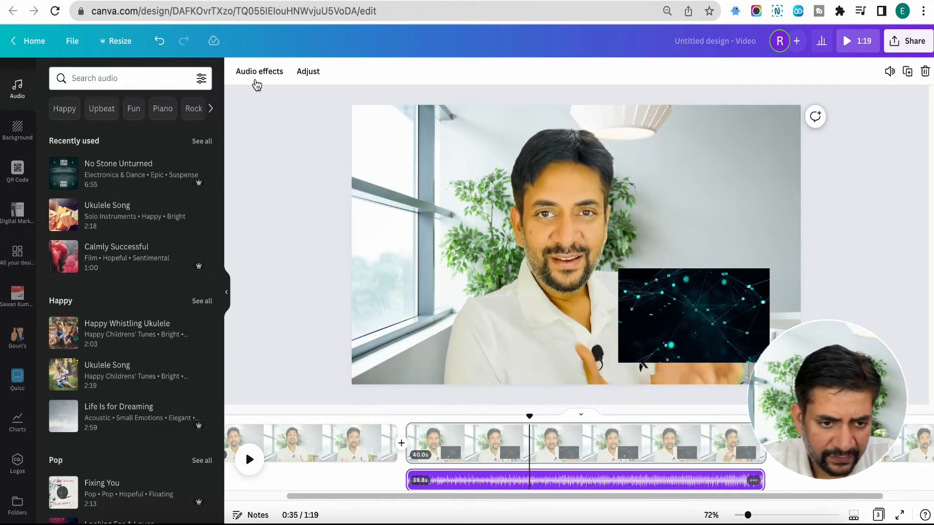
pyautogui.click(258, 72)
pyautogui.click(254, 77)
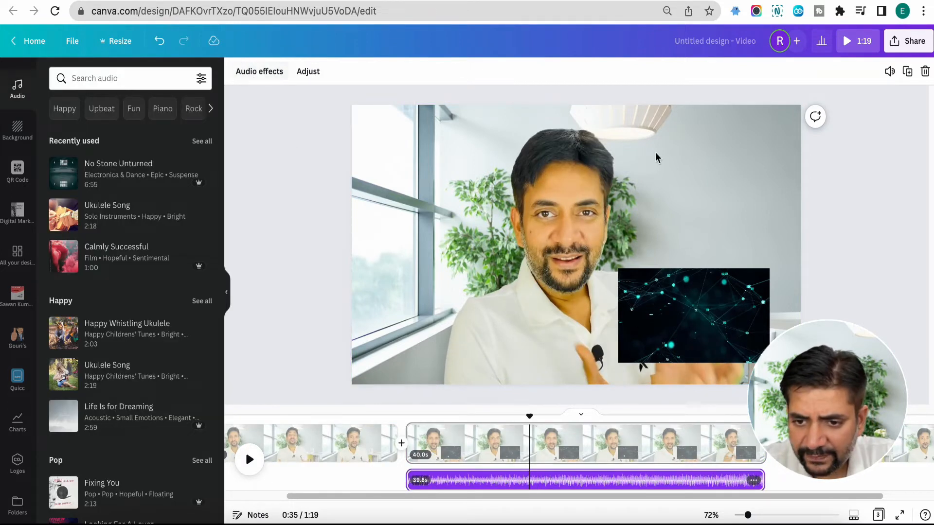
pyautogui.click(890, 73)
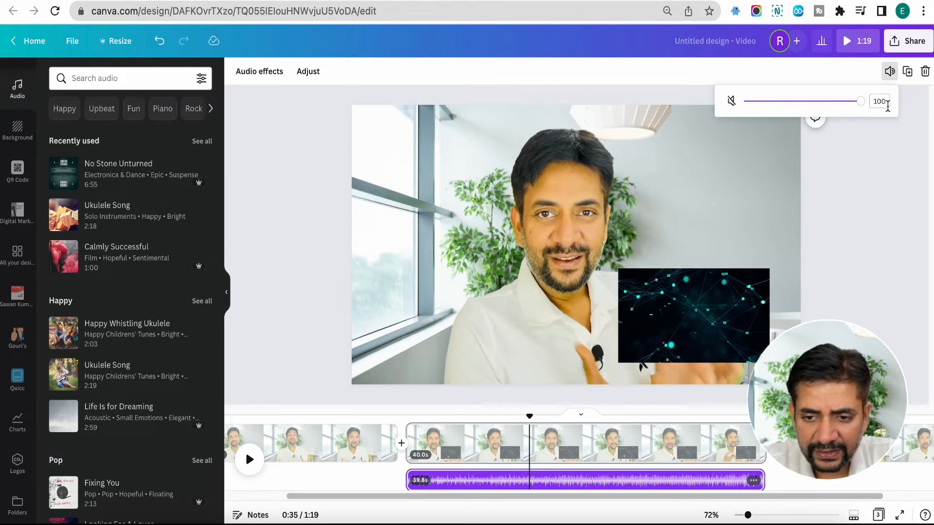
pyautogui.moveTo(864, 103); pyautogui.dragTo(798, 101)
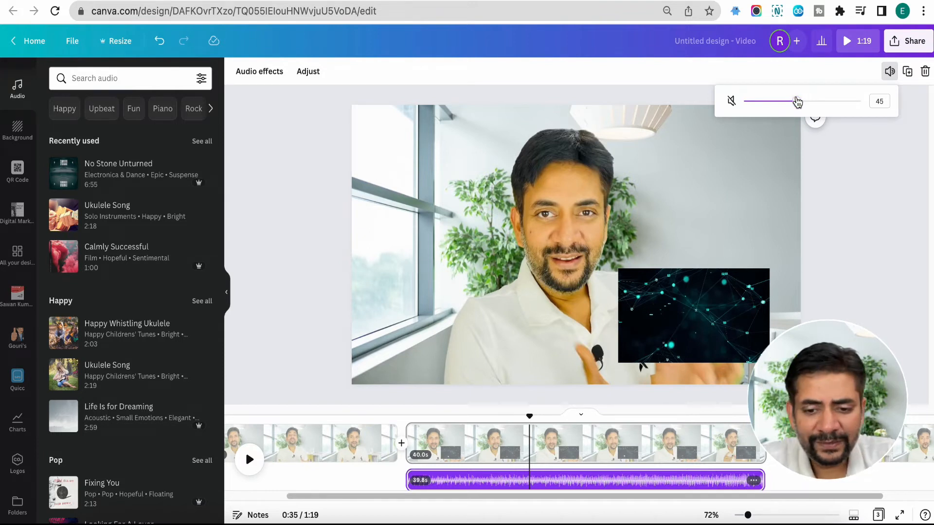
pyautogui.moveTo(785, 105); pyautogui.dragTo(767, 107)
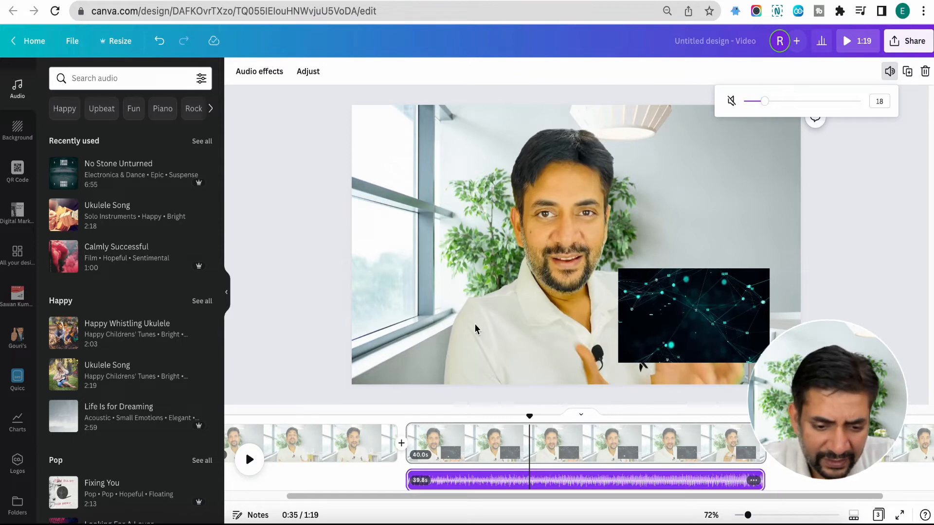
# Step: Play the video from near the end of the first page to check the background music under the middle page
pyautogui.rightClick(390, 442)
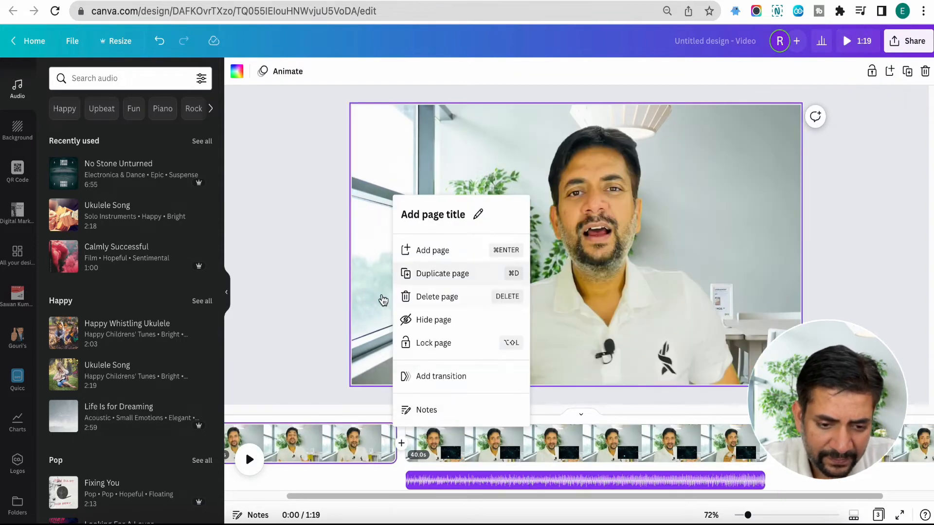
pyautogui.click(383, 300)
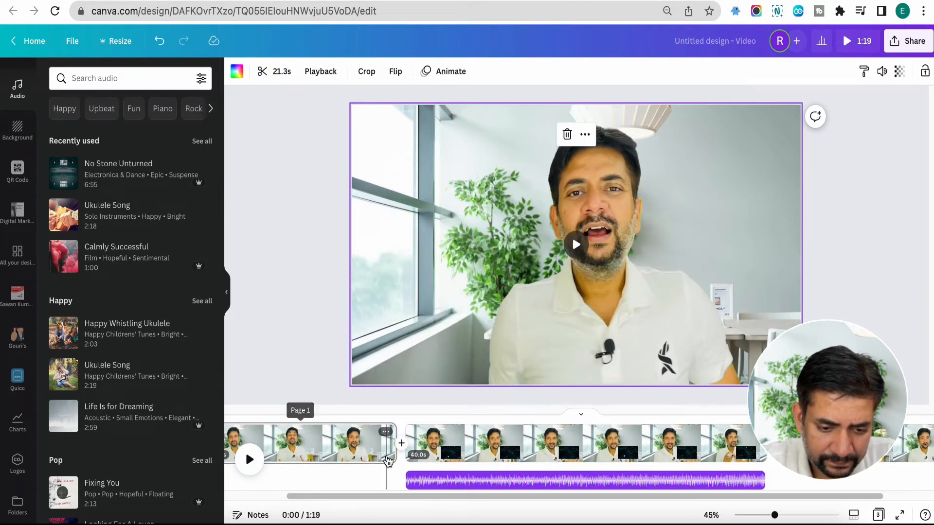
pyautogui.click(387, 459)
pyautogui.click(250, 460)
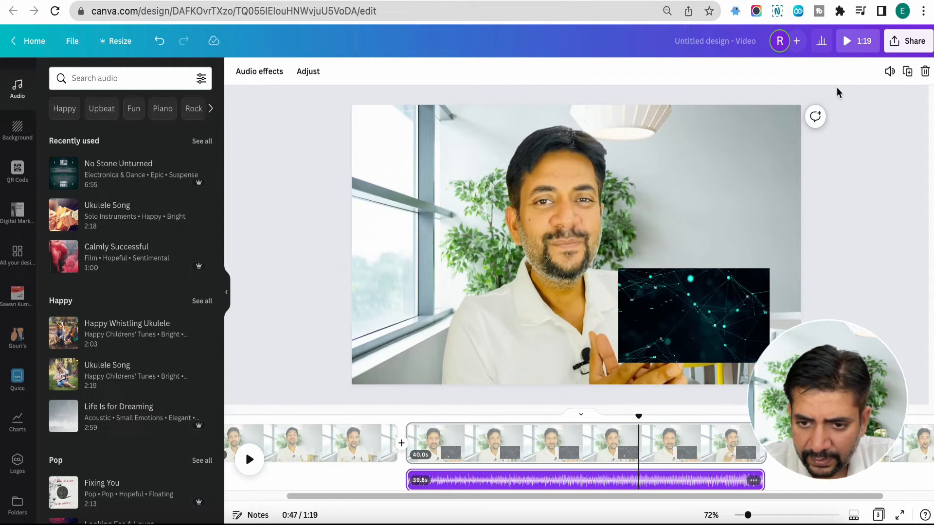
pyautogui.click(697, 482)
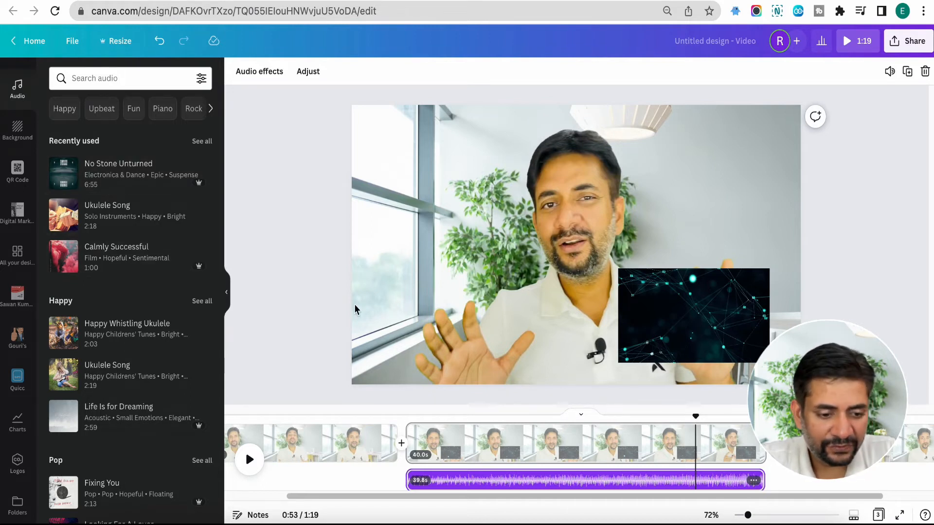
# Step: Browse the full list of recently used audio tracks and return to the uploaded videos
pyautogui.scroll(-10, 184, 327)
pyautogui.scroll(10, 185, 330)
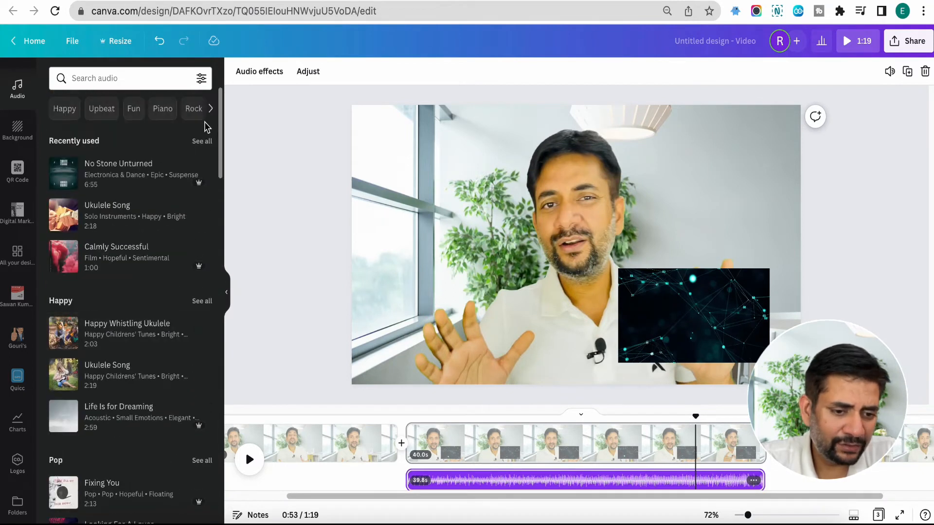
pyautogui.click(202, 140)
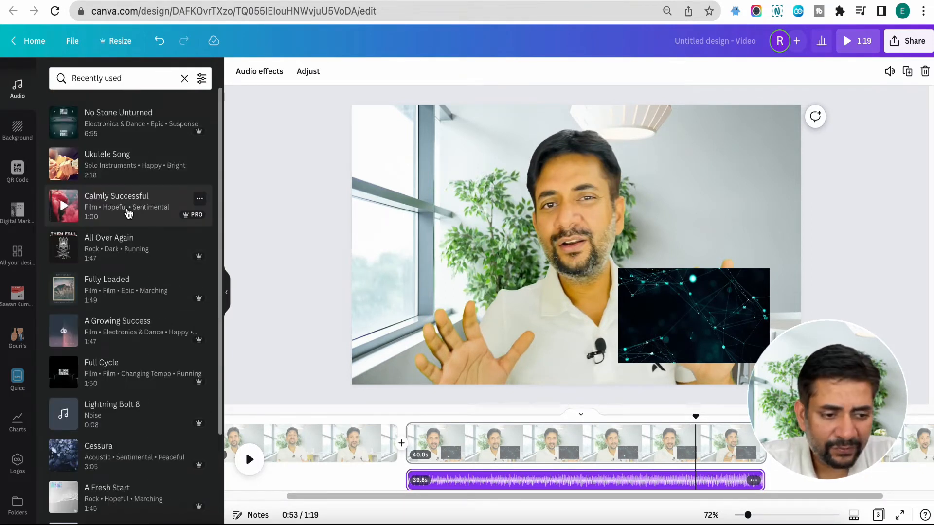
pyautogui.scroll(5, 24, 146)
pyautogui.click(20, 155)
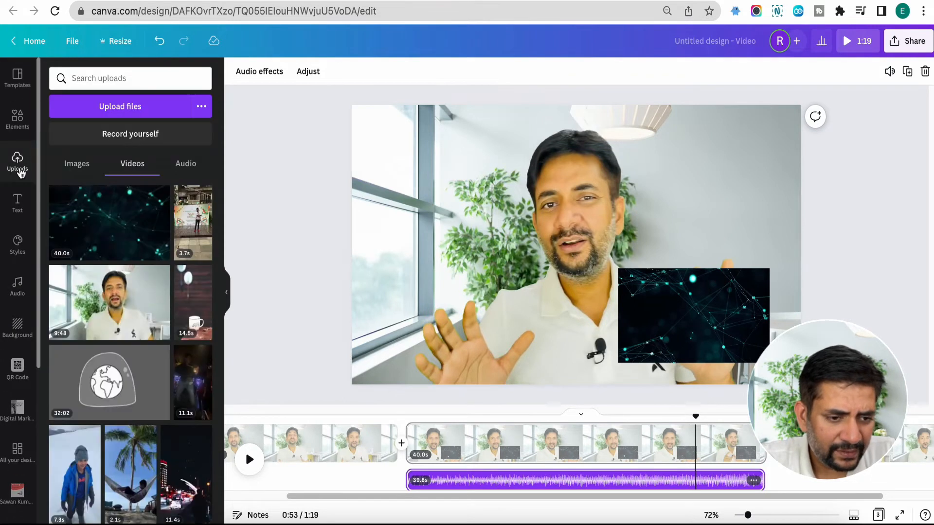
# Step: Replace the music track under the middle page with the uploaded GANGUBAI.m4a clip, and delete that clip as well
pyautogui.click(186, 175)
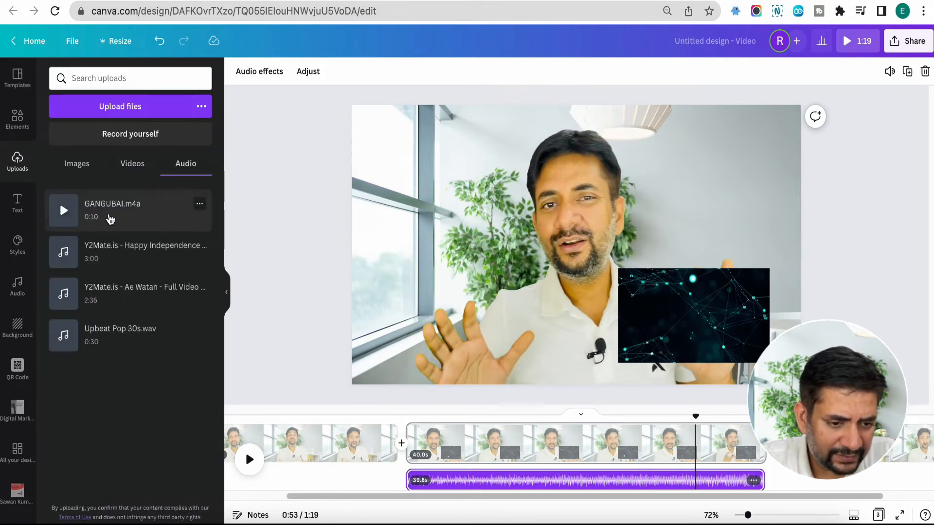
pyautogui.click(465, 481)
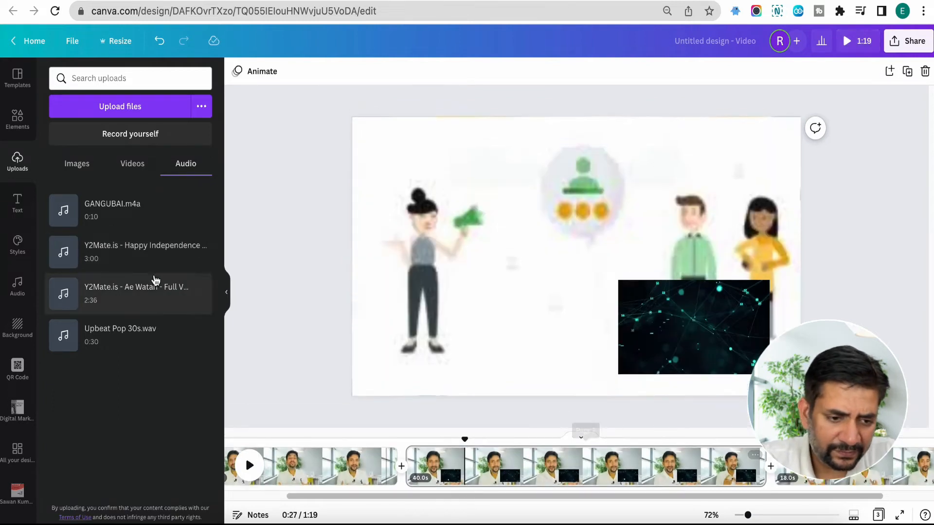
pyautogui.moveTo(98, 214); pyautogui.dragTo(488, 487)
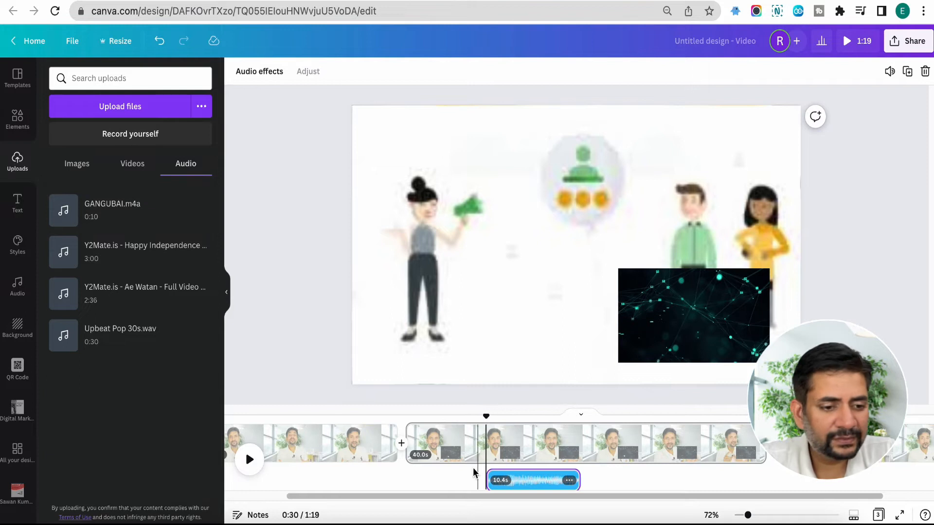
pyautogui.click(546, 483)
pyautogui.hscroll(-3, 519, 473)
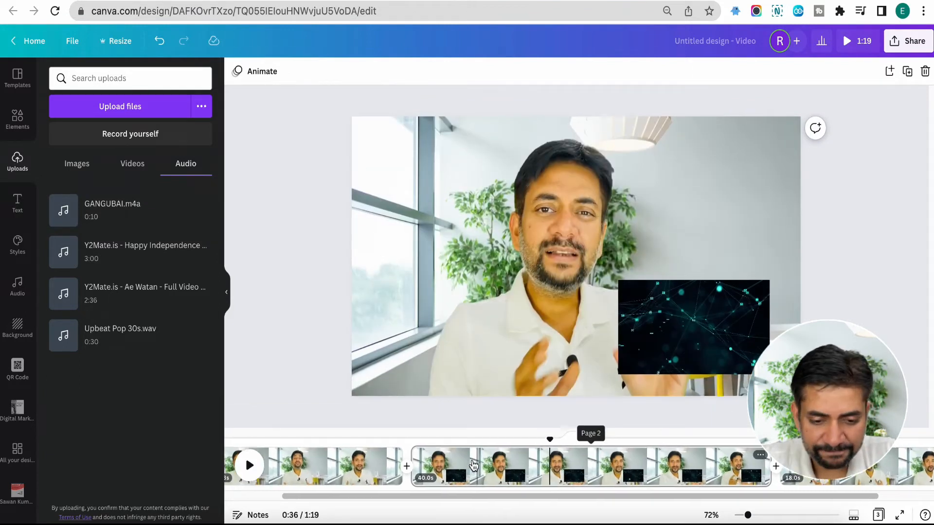
# Step: Add a heading with the presenter's full name in the lower-left corner of the first page and widen its text box
pyautogui.click(305, 465)
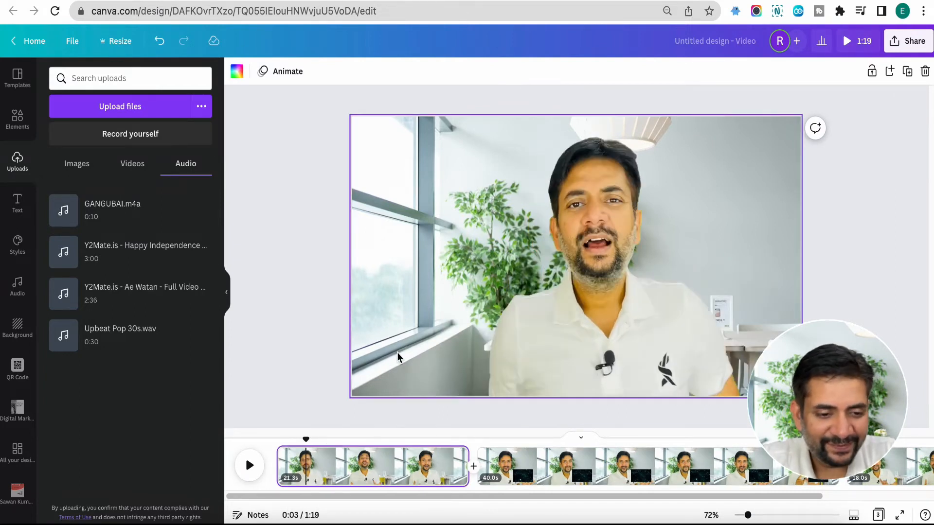
pyautogui.click(17, 202)
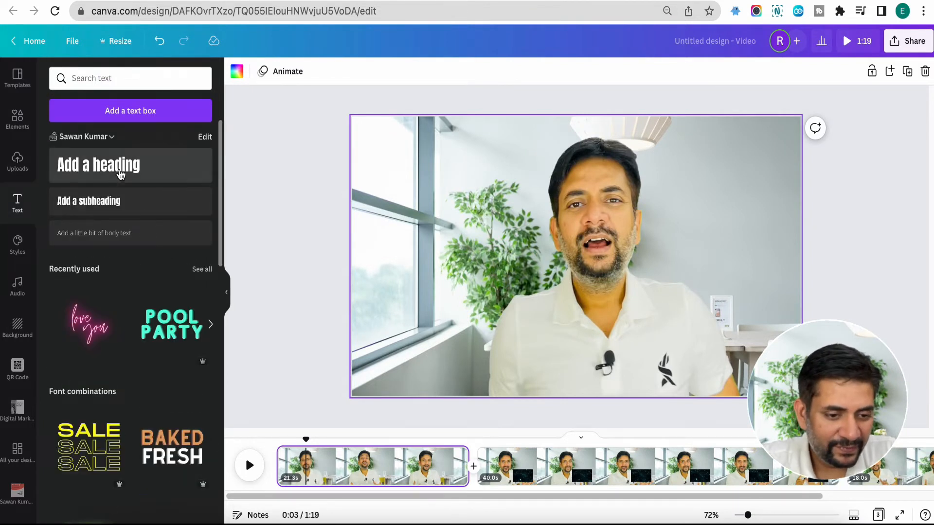
pyautogui.click(119, 171)
pyautogui.moveTo(555, 260); pyautogui.dragTo(384, 366)
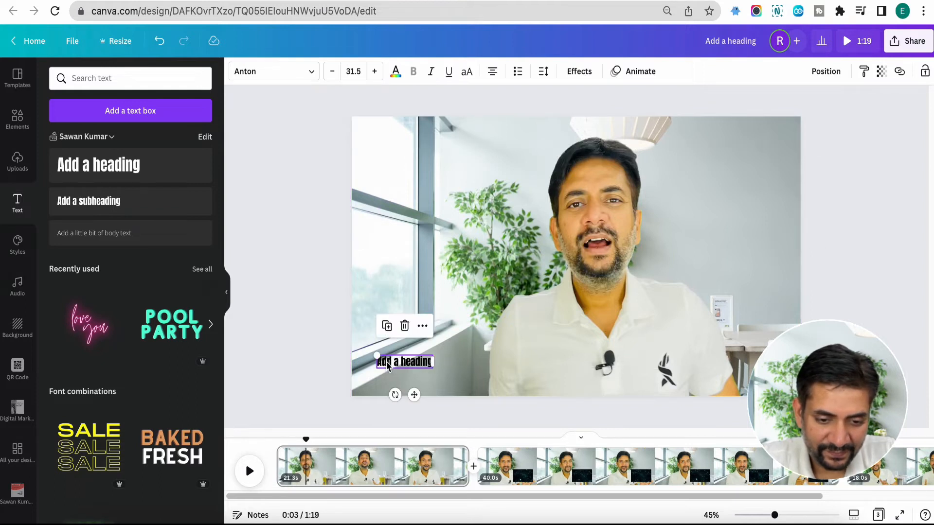
pyautogui.doubleClick(383, 366)
pyautogui.write('Sawan Kumar')
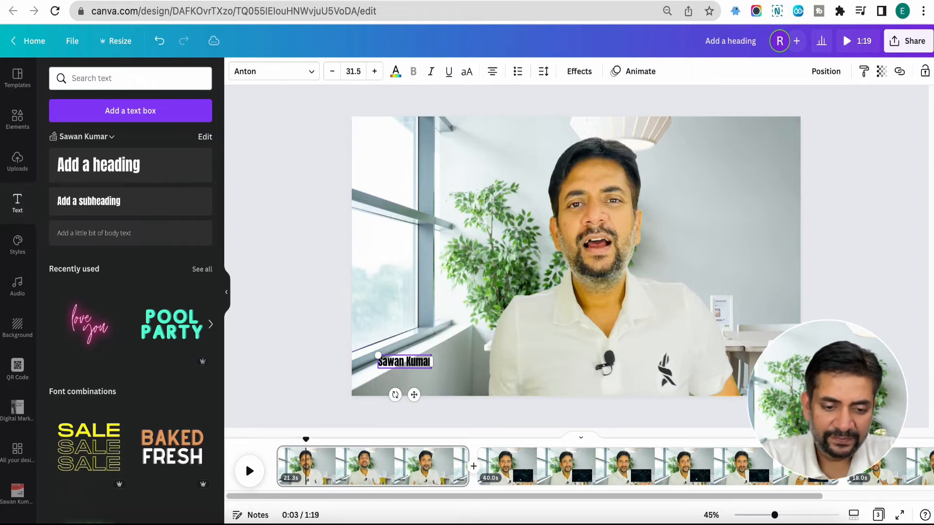
pyautogui.moveTo(434, 362); pyautogui.dragTo(467, 362)
pyautogui.click(429, 387)
pyautogui.click(423, 369)
# Step: Search the elements for "rectangle" and place a solid one as a small brown bar behind the name
pyautogui.click(20, 122)
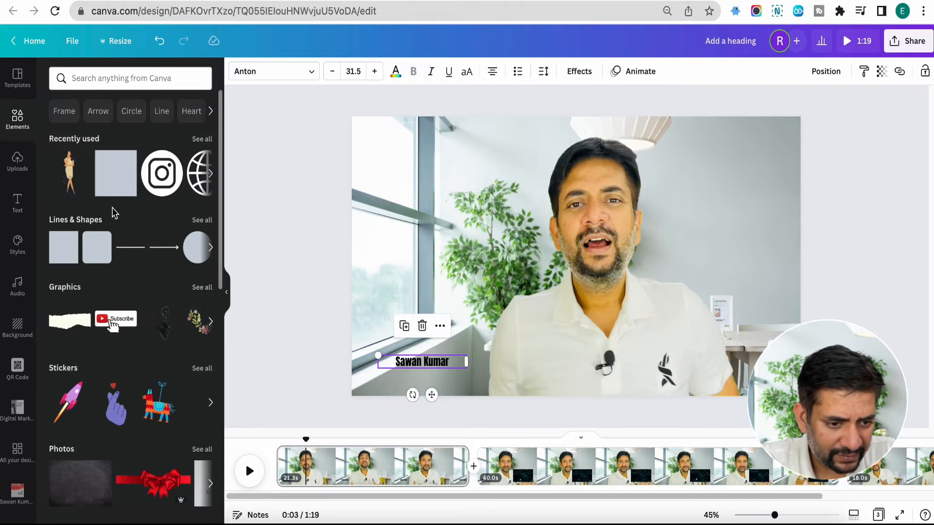
pyautogui.click(117, 83)
pyautogui.write('rectangle')
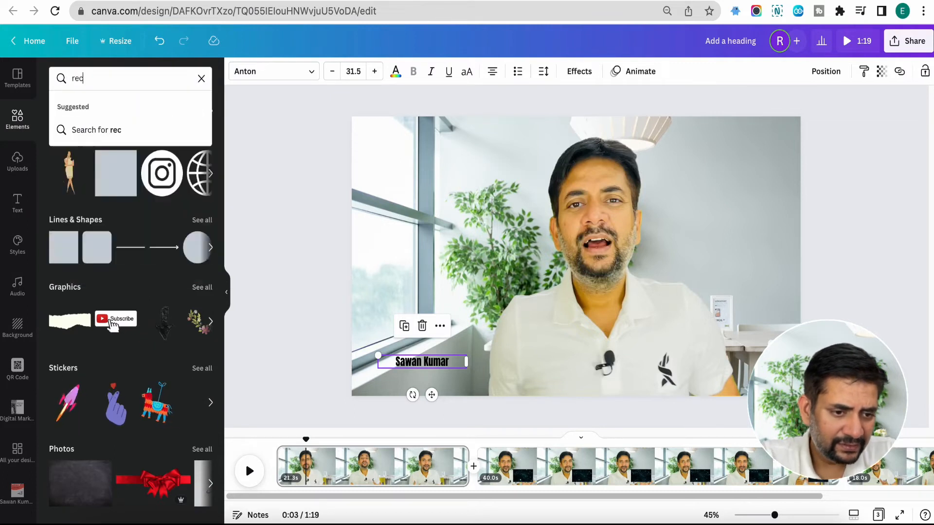
pyautogui.press('Return')
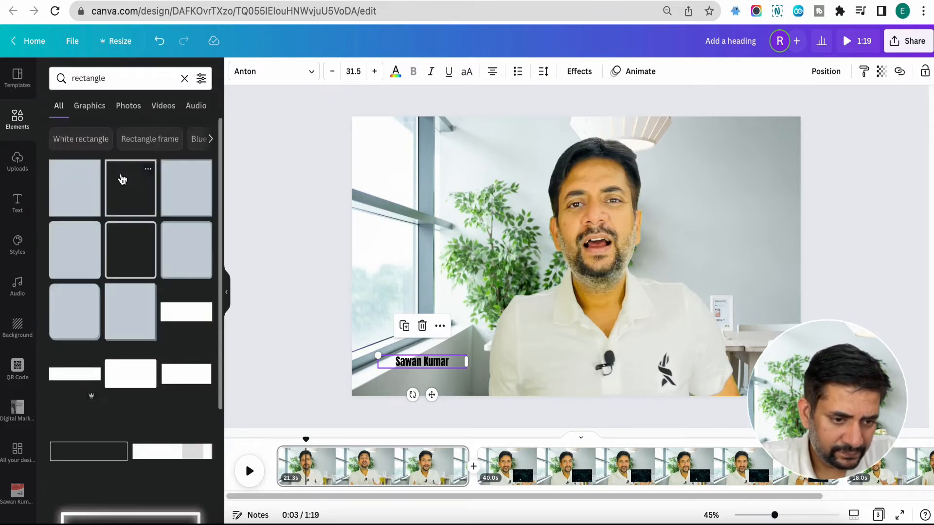
pyautogui.click(85, 201)
pyautogui.moveTo(576, 214); pyautogui.dragTo(442, 366)
pyautogui.click(459, 325)
# Step: Enlarge the name text to size 39.5 and centre it on the rectangle
pyautogui.click(425, 362)
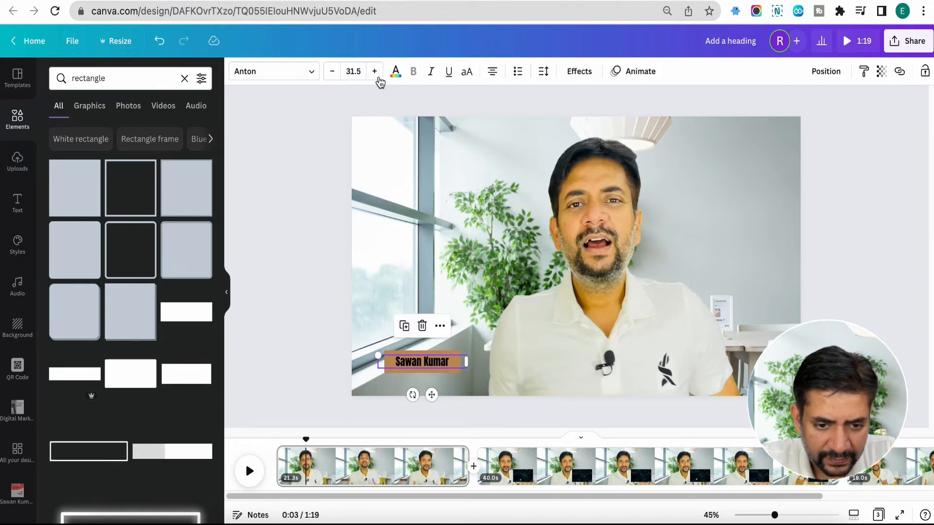
pyautogui.click(374, 73)
pyautogui.click(374, 73)
pyautogui.click(375, 73)
pyautogui.click(374, 73)
pyautogui.click(375, 73)
pyautogui.click(374, 73)
pyautogui.click(375, 73)
pyautogui.click(374, 72)
pyautogui.click(424, 373)
pyautogui.click(426, 365)
pyautogui.moveTo(426, 361); pyautogui.dragTo(426, 362)
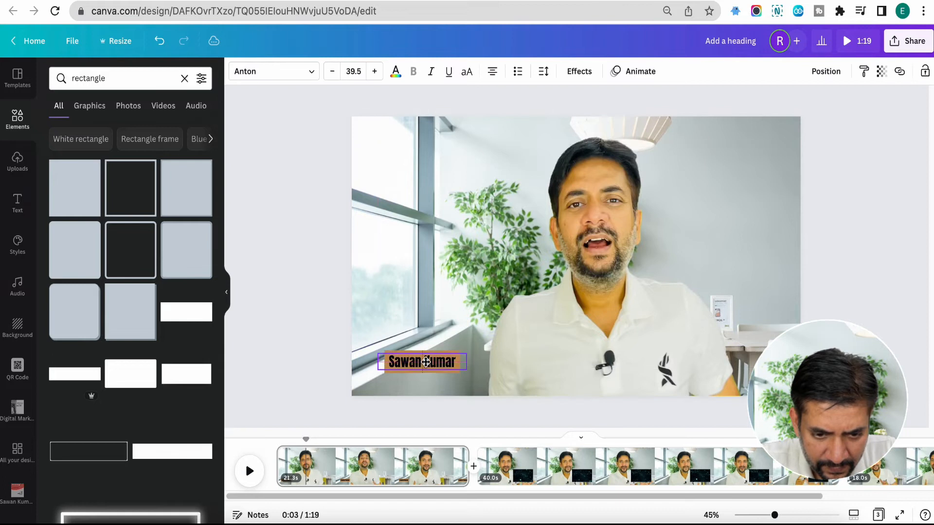
pyautogui.click(422, 348)
pyautogui.click(424, 357)
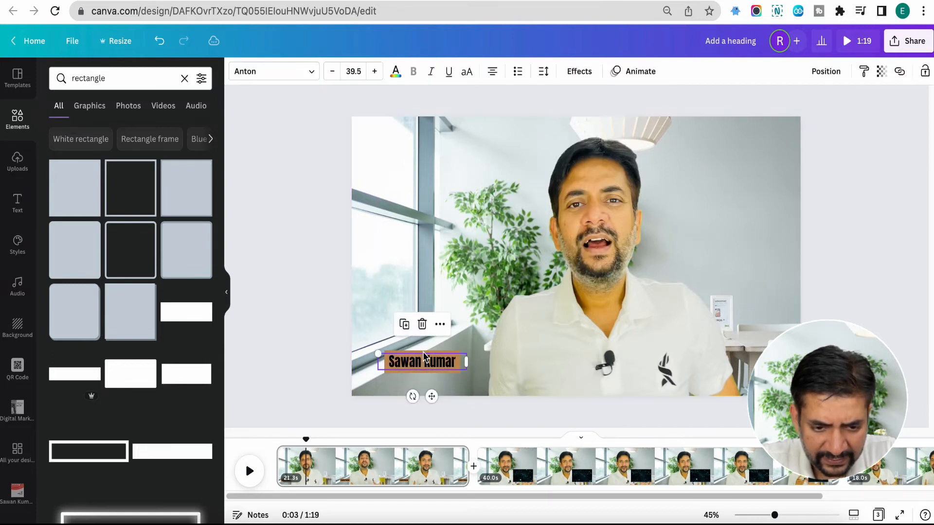
# Step: Try several fill colours on the rectangle behind the name and settle on light red
pyautogui.click(419, 349)
pyautogui.click(419, 355)
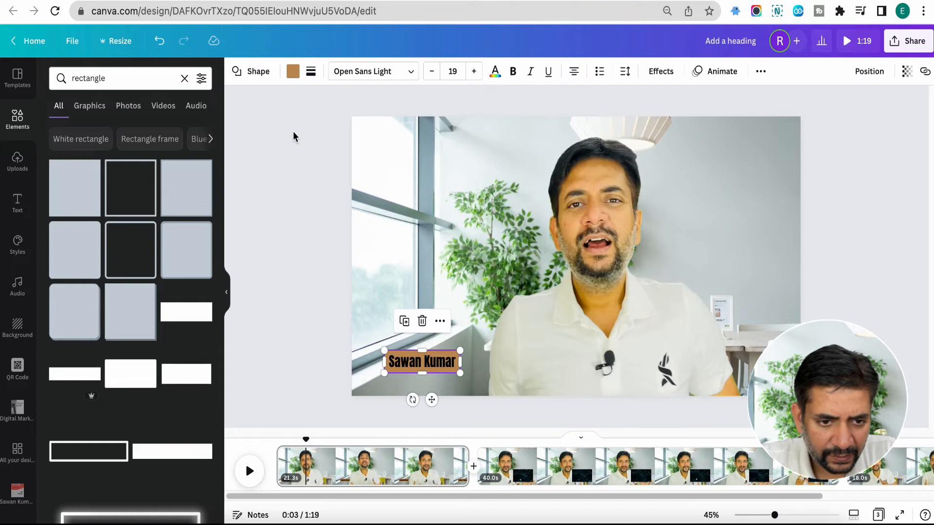
pyautogui.click(293, 76)
pyautogui.click(117, 341)
pyautogui.click(98, 345)
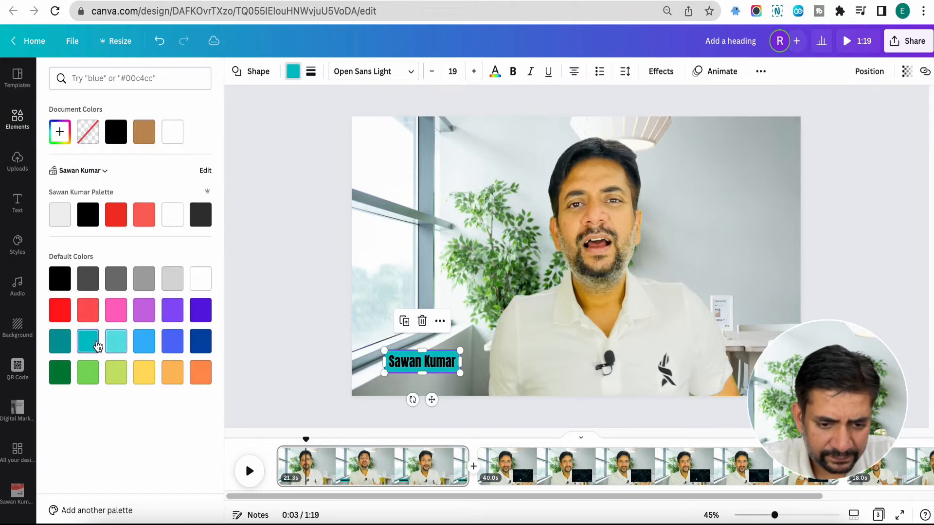
pyautogui.click(61, 343)
pyautogui.click(63, 374)
pyautogui.click(116, 310)
pyautogui.click(92, 312)
pyautogui.doubleClick(372, 282)
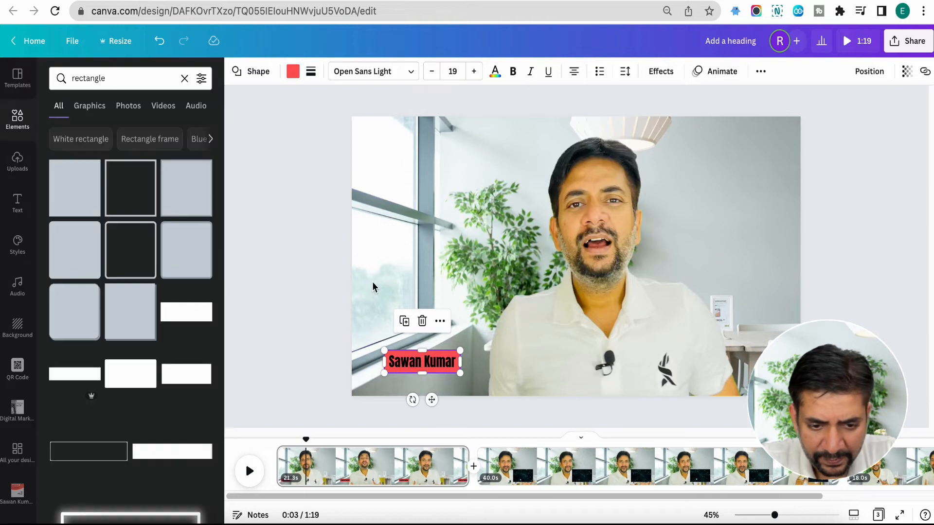
pyautogui.click(295, 360)
# Step: Apply the Burst text animation to the name and play the video from the start to check it
pyautogui.click(423, 360)
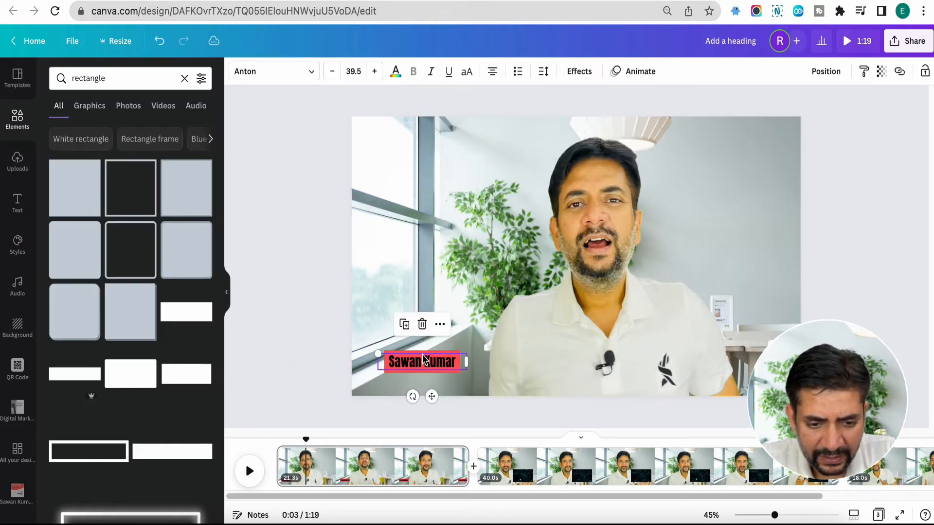
pyautogui.click(634, 71)
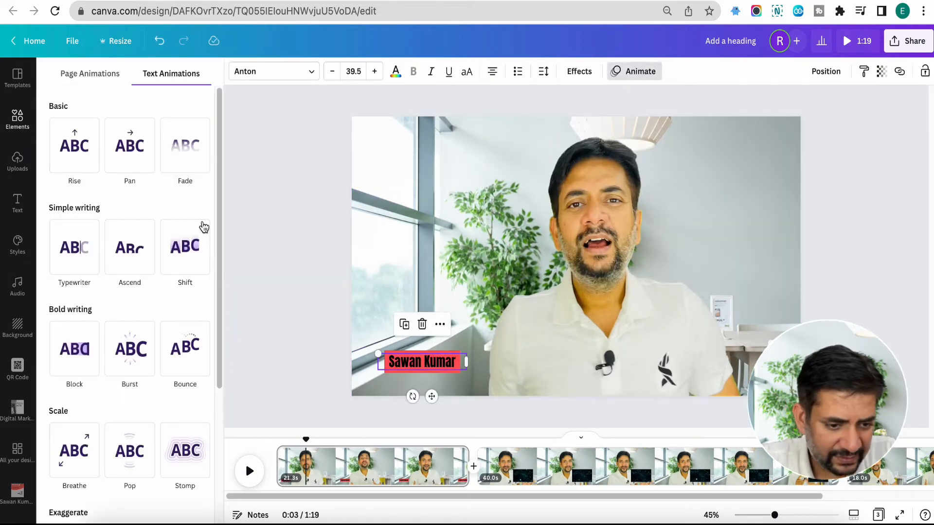
pyautogui.click(137, 348)
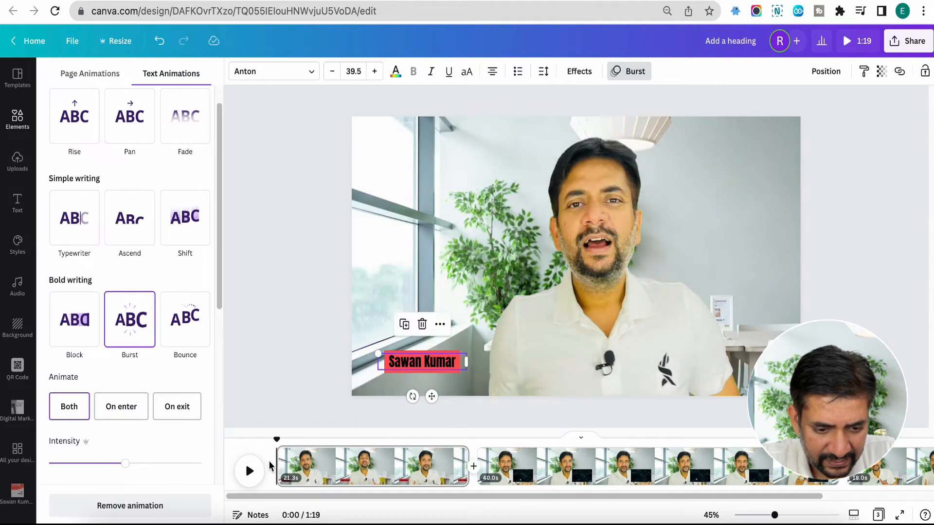
pyautogui.click(250, 471)
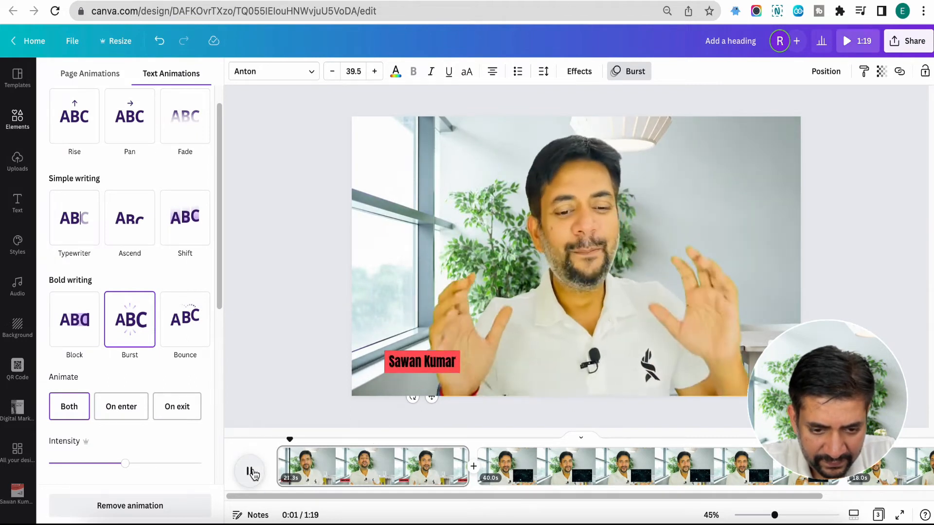
pyautogui.click(250, 470)
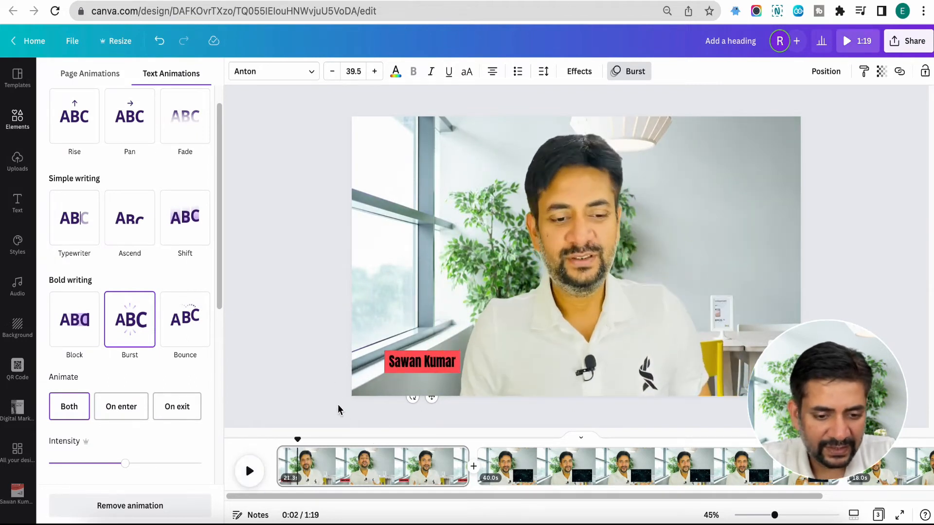
# Step: Preview the Breathe element animation on the red rectangle behind the name
pyautogui.click(402, 356)
pyautogui.click(402, 355)
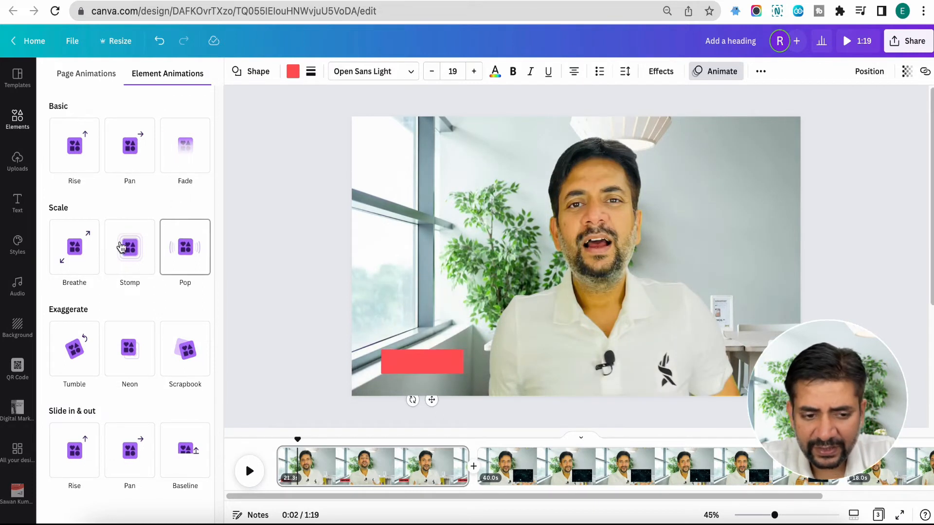
pyautogui.click(83, 248)
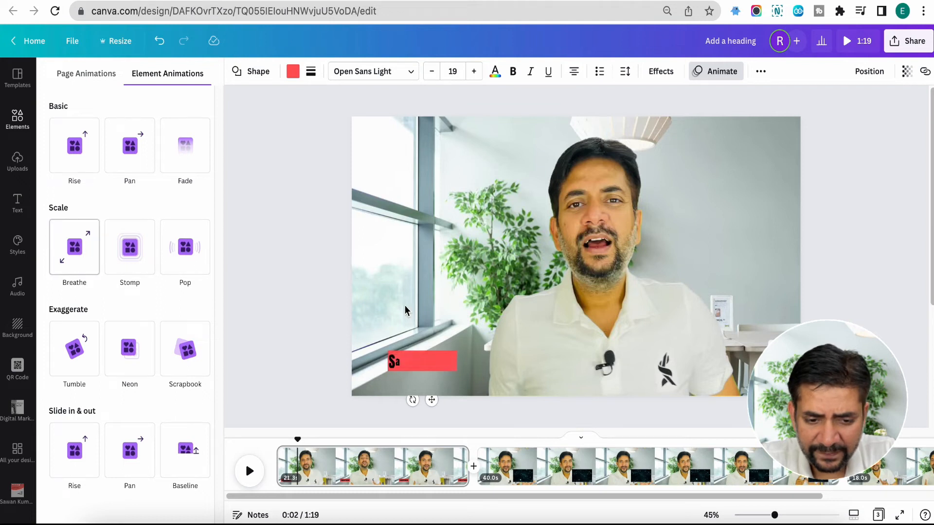
# Step: Split the first page after 4.8 seconds and remove the name and red rectangle from the second part
pyautogui.click(320, 467)
pyautogui.rightClick(322, 471)
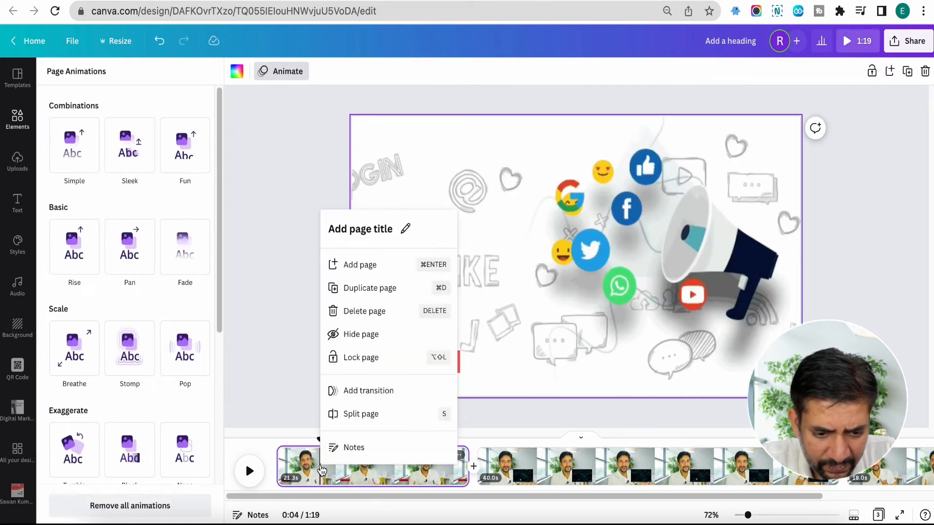
pyautogui.click(344, 421)
pyautogui.click(306, 480)
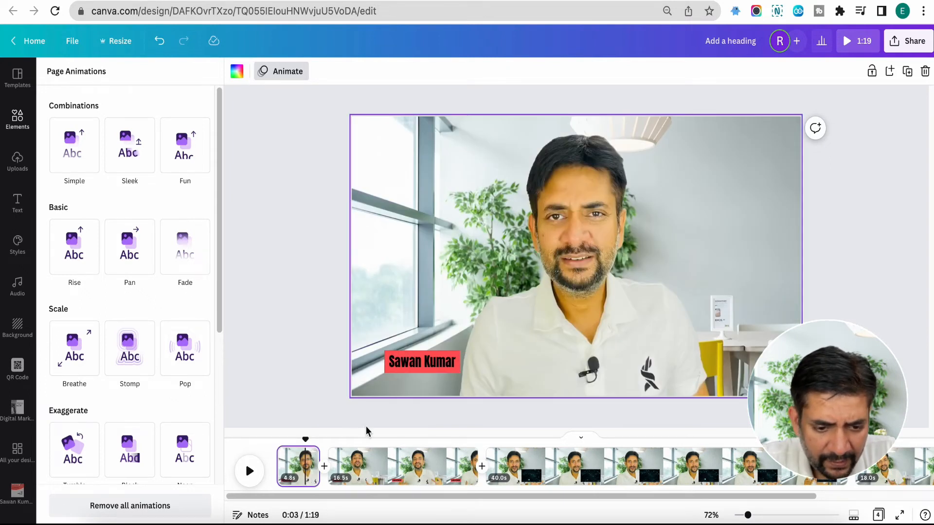
pyautogui.click(413, 367)
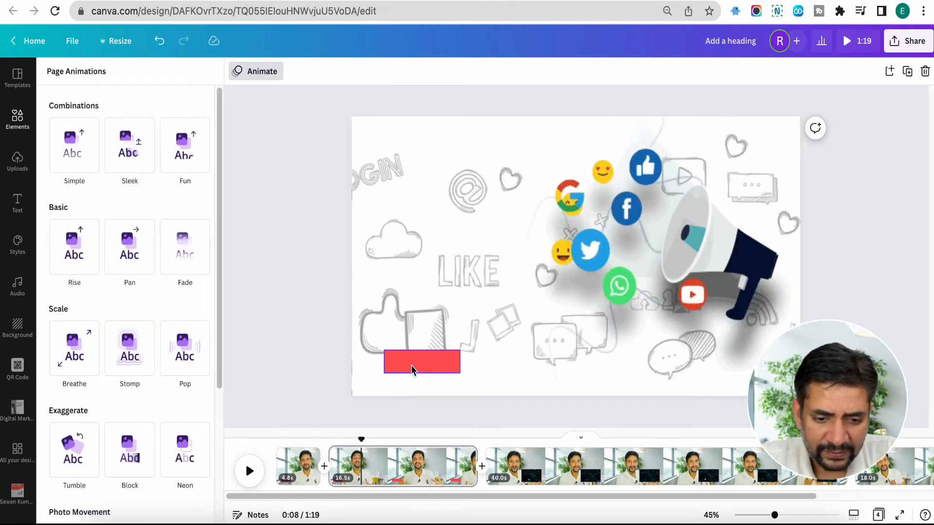
pyautogui.click(411, 366)
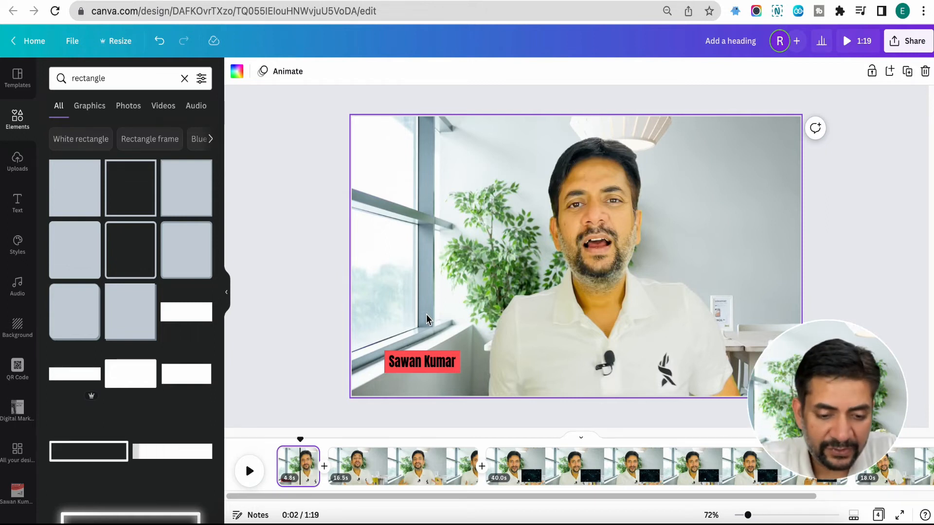
# Step: Split the second page at 0:08, leaving a 3.6-second page before the cut
pyautogui.click(398, 470)
pyautogui.rightClick(398, 471)
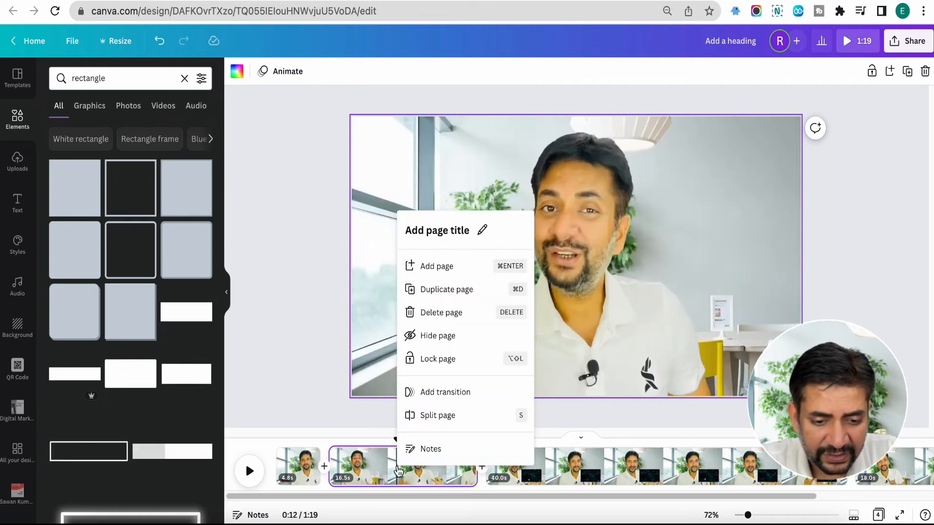
pyautogui.click(362, 470)
pyautogui.rightClick(363, 469)
pyautogui.click(393, 390)
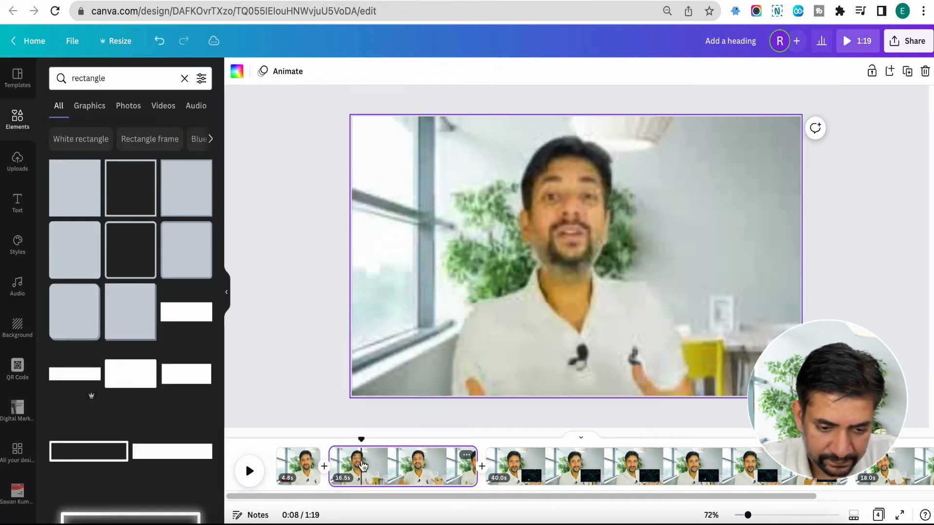
pyautogui.rightClick(370, 468)
pyautogui.click(393, 411)
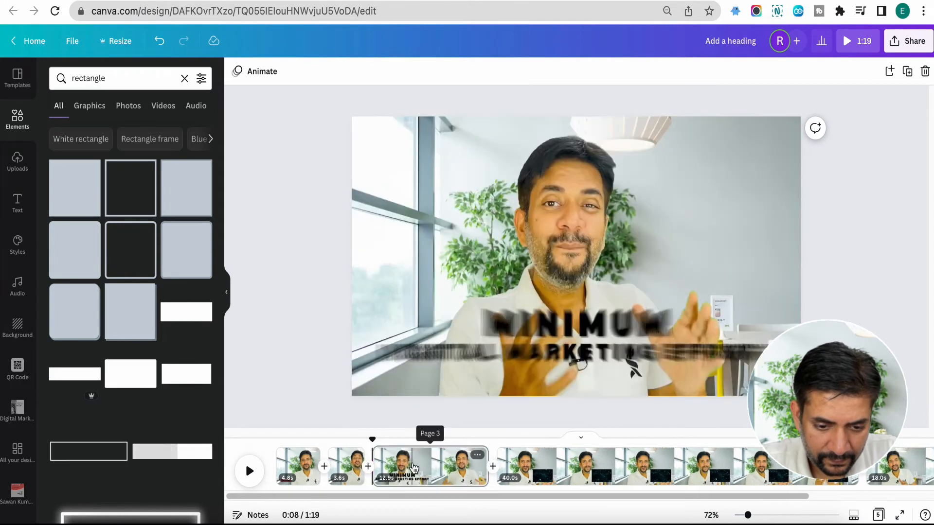
# Step: Split the third page at 0:12 into parts of 4.4 and 8.5 seconds
pyautogui.click(412, 467)
pyautogui.rightClick(415, 466)
pyautogui.click(437, 412)
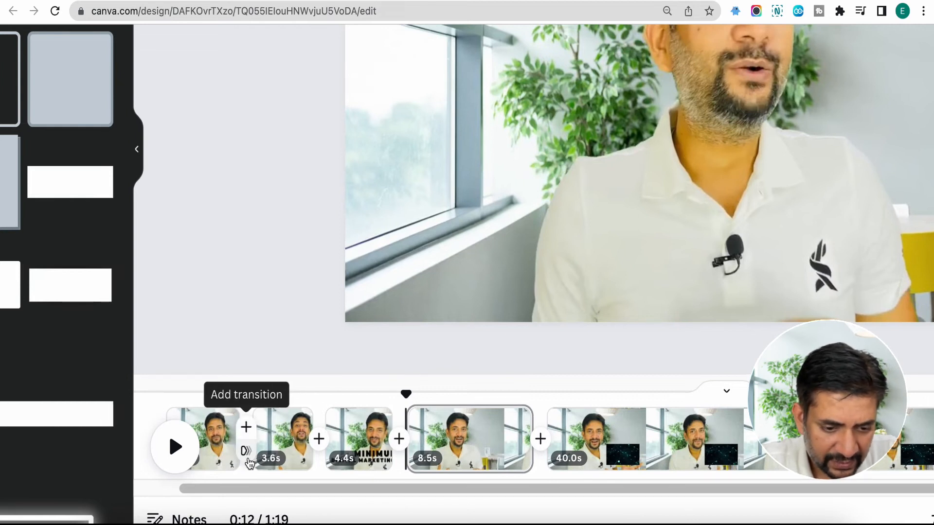
# Step: Add a Stack transition between the first and second pages
pyautogui.click(245, 450)
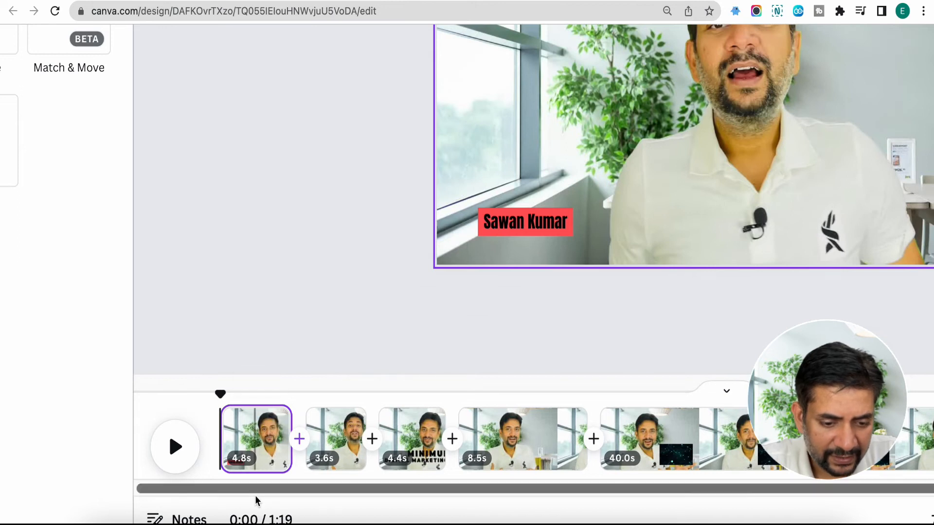
pyautogui.scroll(-5, 276, 455)
pyautogui.hscroll(3, 277, 465)
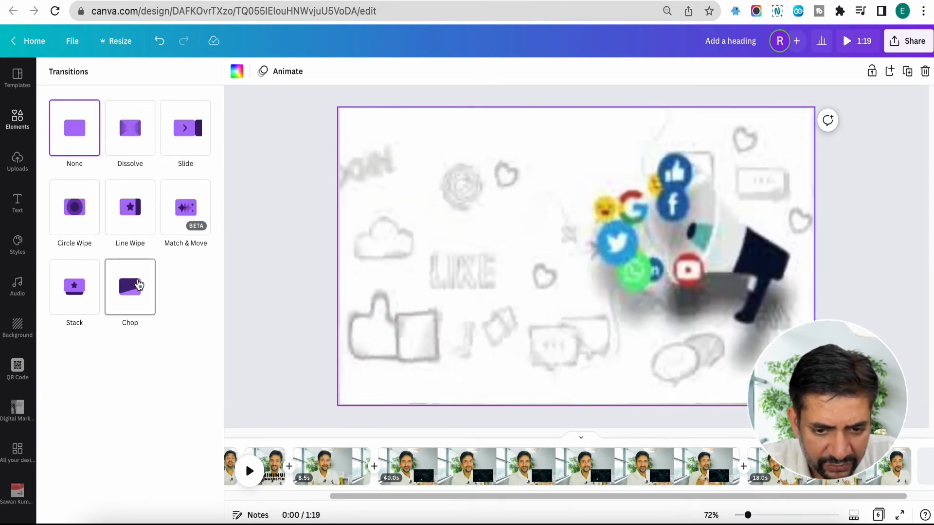
pyautogui.click(89, 297)
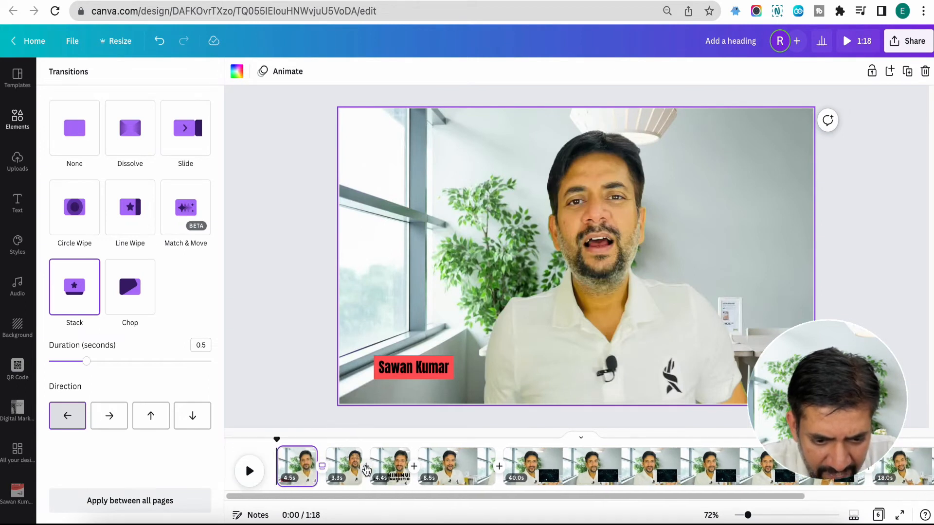
# Step: Add a Circle Wipe transition between the second and third pages and a Line Wipe between the third and fourth
pyautogui.click(366, 473)
pyautogui.click(74, 208)
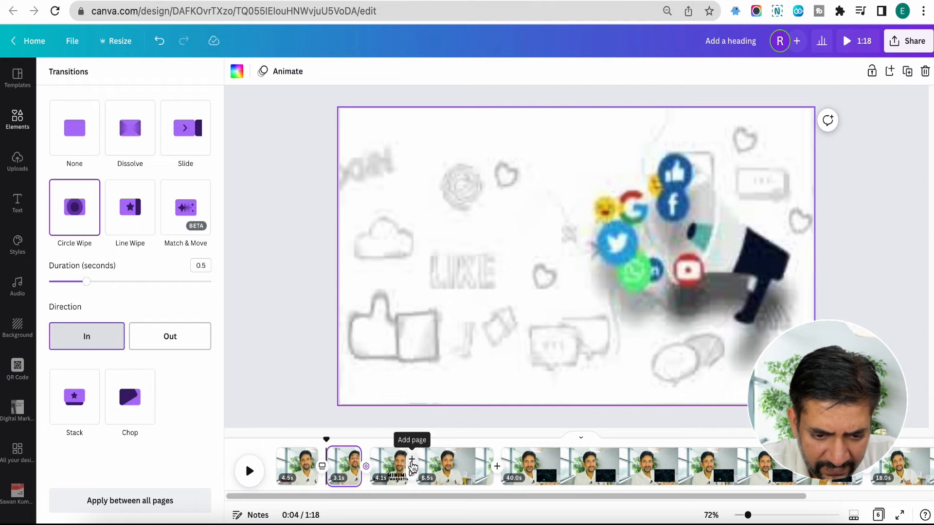
pyautogui.click(412, 468)
pyautogui.click(141, 226)
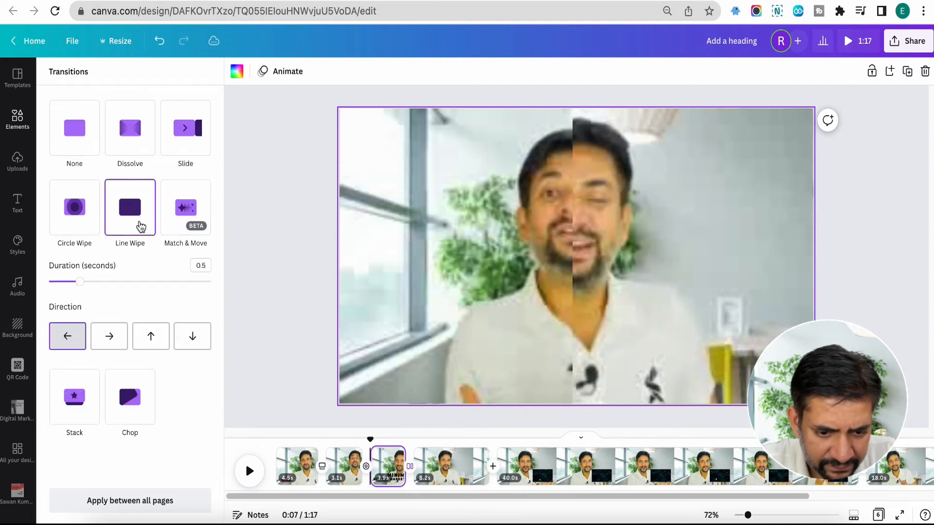
# Step: Play the video from the first page to check the new page transitions
pyautogui.click(306, 467)
pyautogui.click(244, 468)
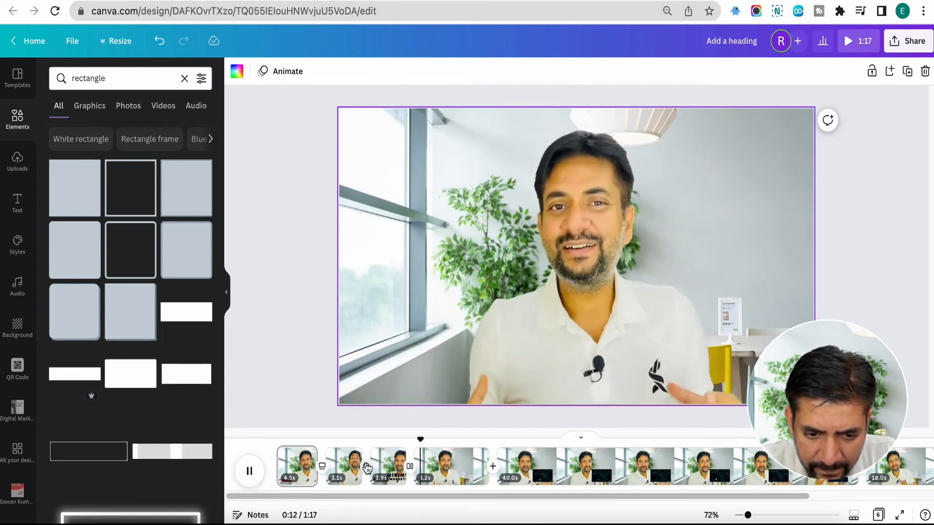
pyautogui.click(250, 470)
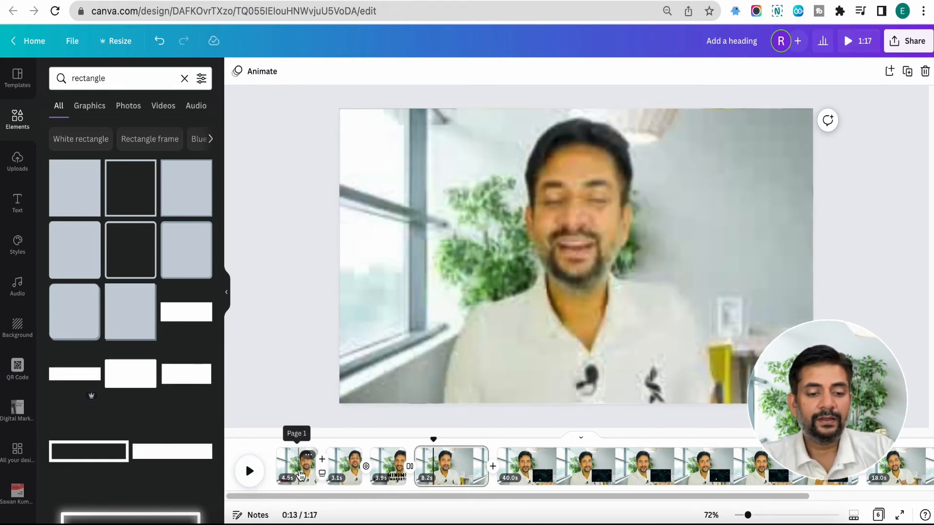
# Step: Add a blank page after the first page and open the template library
pyautogui.click(300, 474)
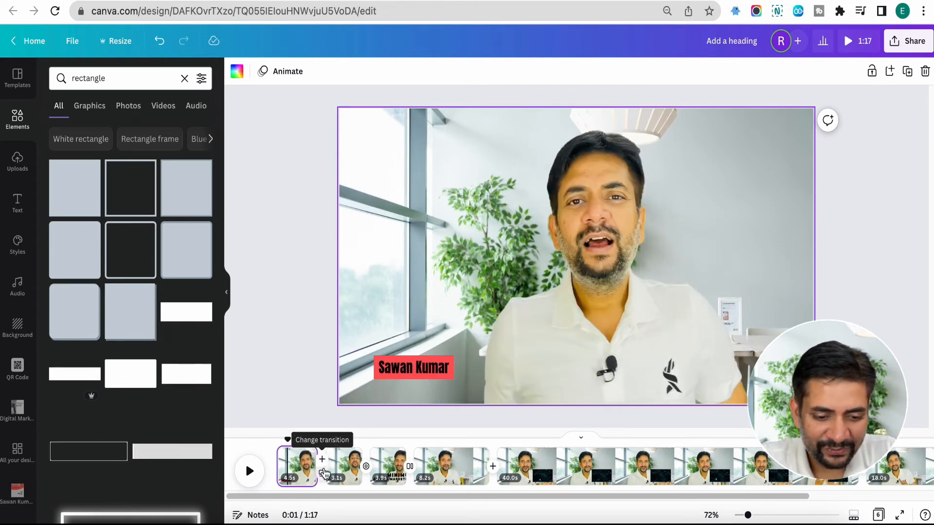
pyautogui.click(323, 462)
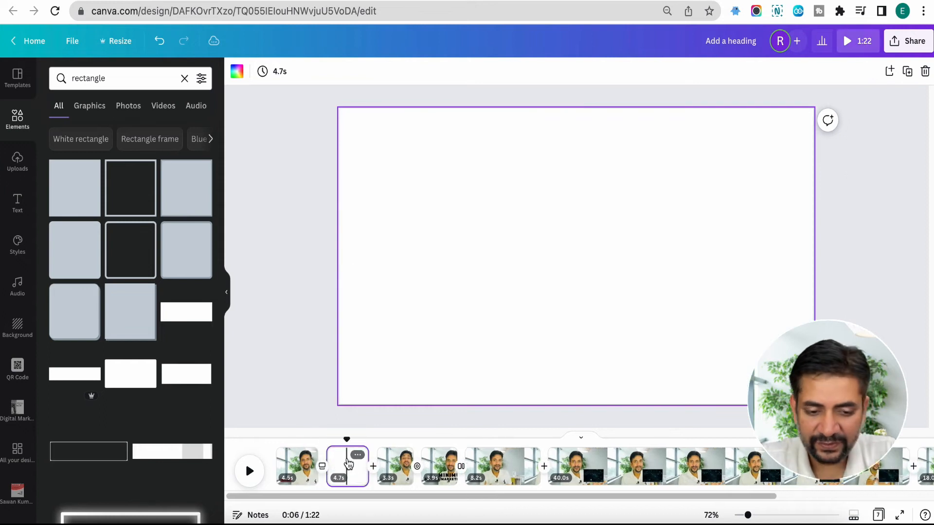
pyautogui.click(18, 135)
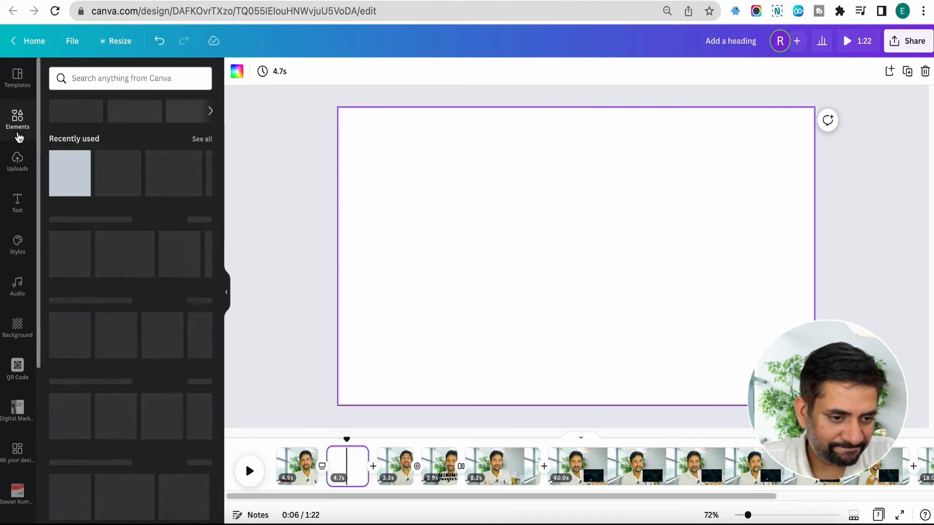
pyautogui.click(17, 160)
pyautogui.click(18, 119)
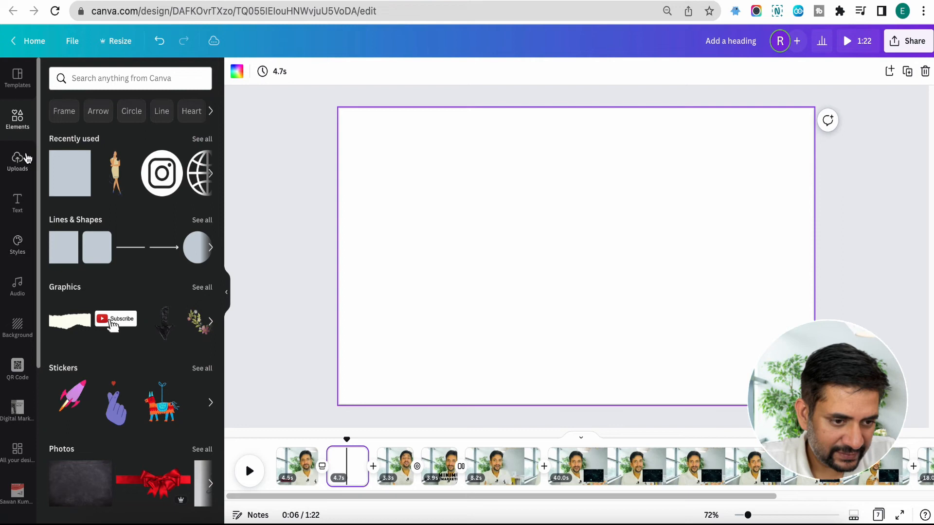
pyautogui.click(90, 80)
pyautogui.click(17, 75)
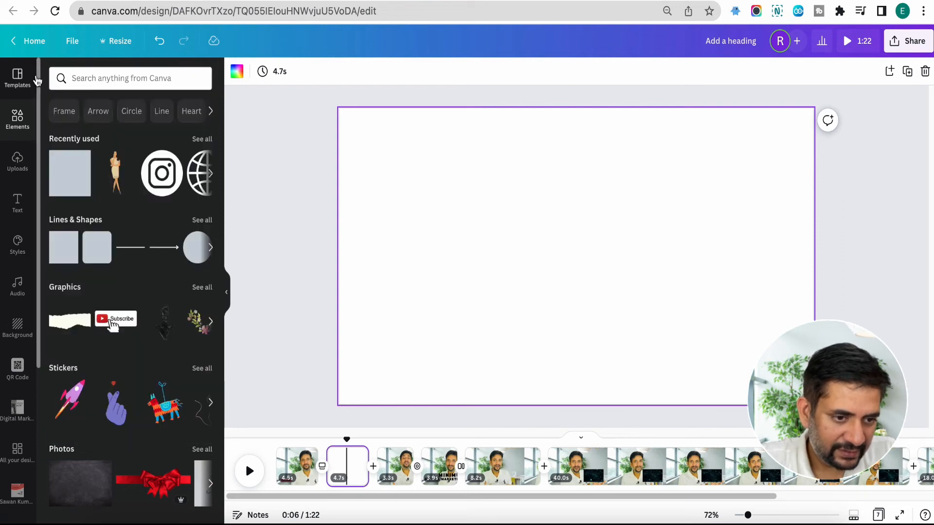
# Step: Search the templates for "youtube intro" and apply the black circuit-style "Great Tech Review" template to the blank page
pyautogui.click(87, 80)
pyautogui.write('youtube intro')
pyautogui.press('Return')
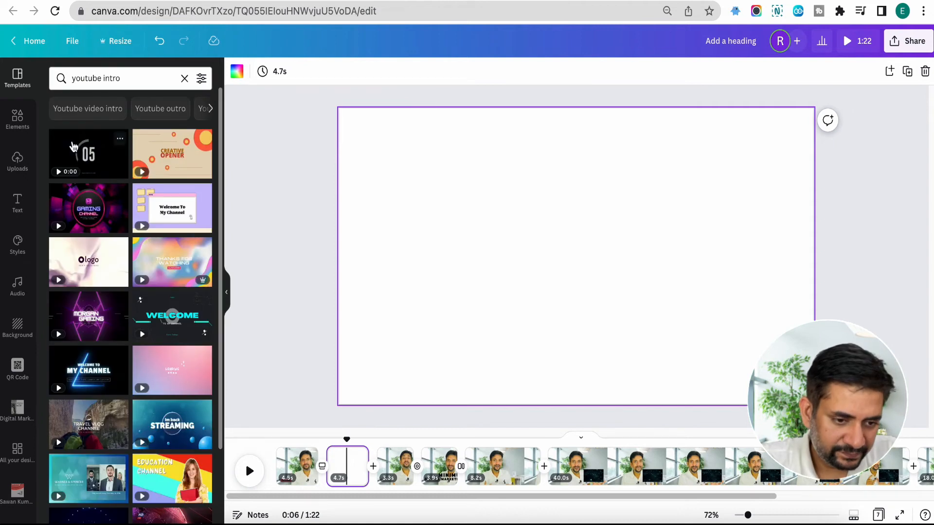
pyautogui.scroll(-5, 73, 261)
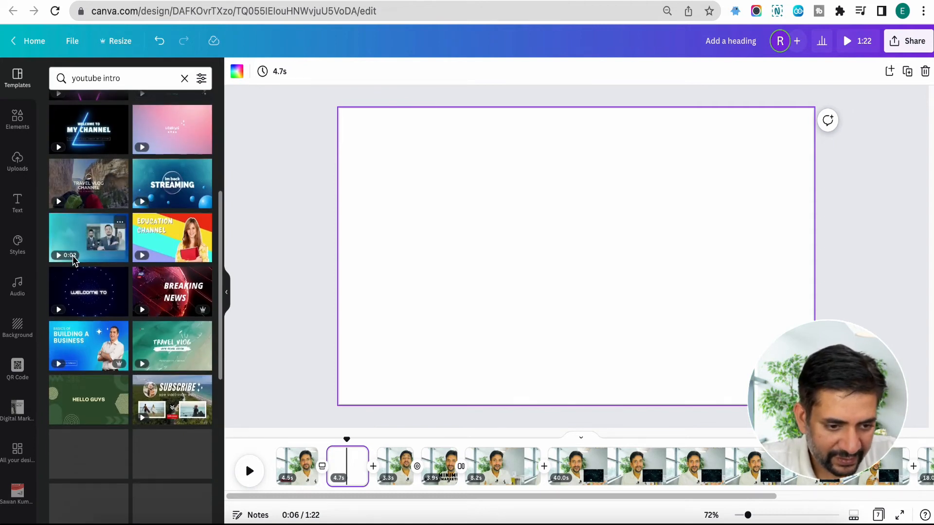
pyautogui.scroll(-1, 78, 293)
pyautogui.scroll(-3, 107, 364)
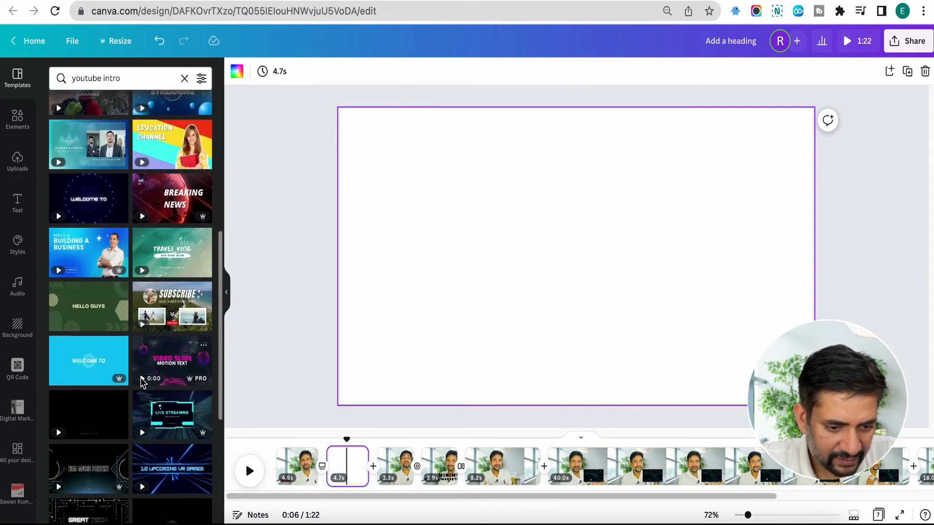
pyautogui.scroll(-1, 119, 409)
pyautogui.moveTo(124, 417); pyautogui.dragTo(350, 464)
# Step: Replace GREAT and REVIEW on the intro page with the presenter's first and last name, and TECH with VIDEOS
pyautogui.click(528, 239)
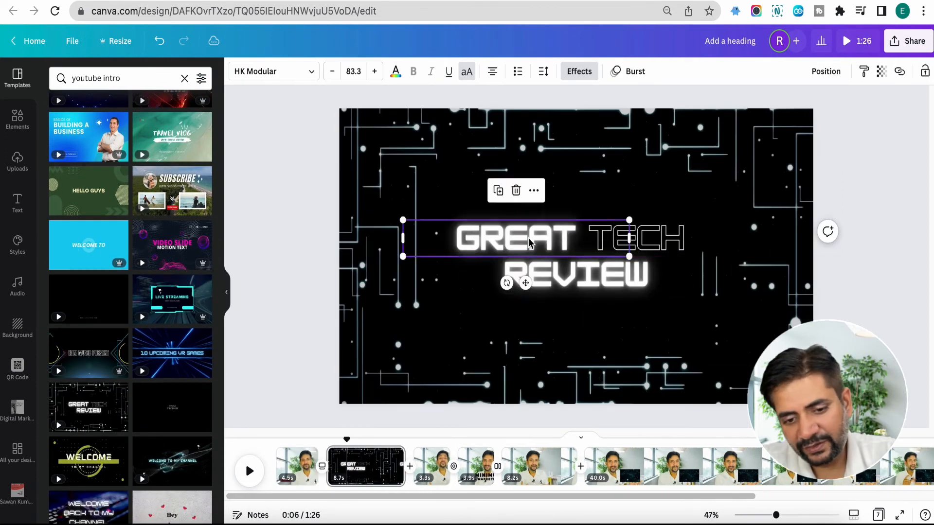
pyautogui.doubleClick(529, 238)
pyautogui.write('SAWAN')
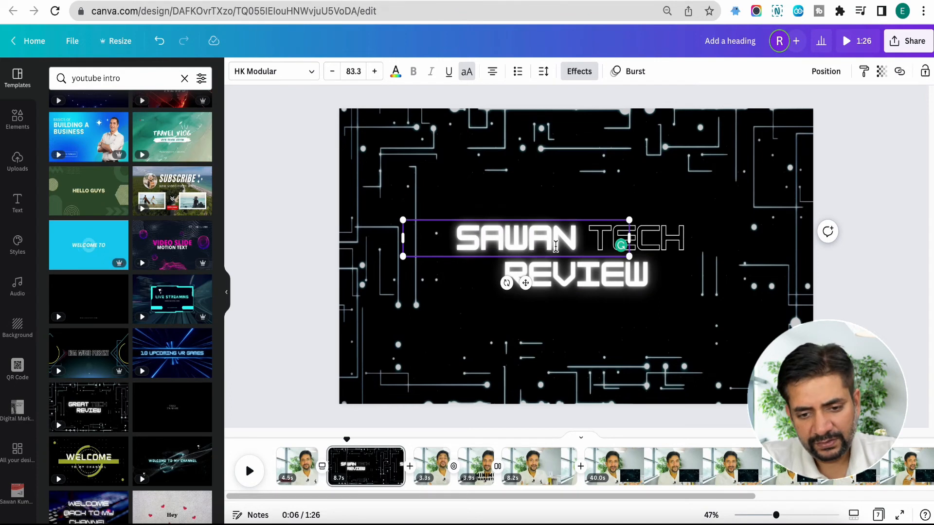
pyautogui.doubleClick(568, 272)
pyautogui.write('KUMAR')
pyautogui.click(613, 239)
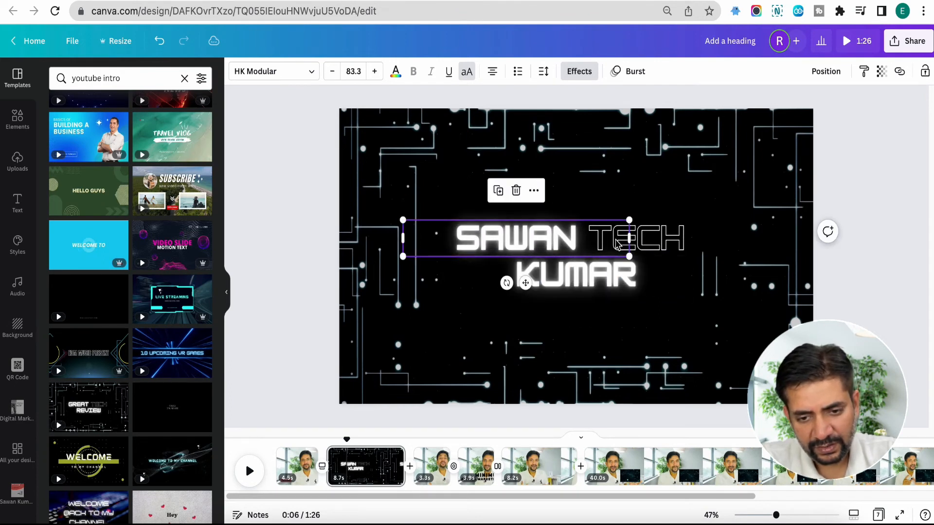
pyautogui.click(647, 240)
pyautogui.doubleClick(647, 241)
pyautogui.write('VIDEOS')
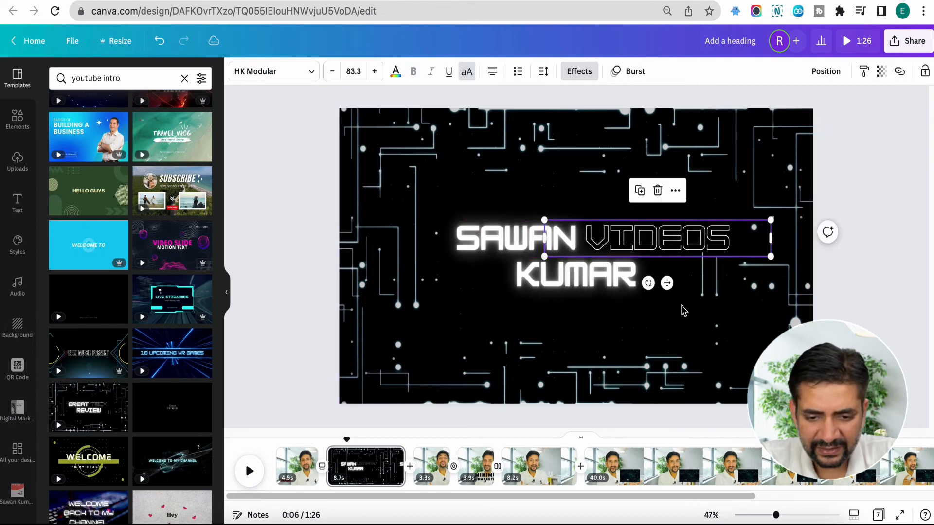
# Step: Shorten the intro page to 5.0 seconds and preview the video from the first page
pyautogui.click(438, 384)
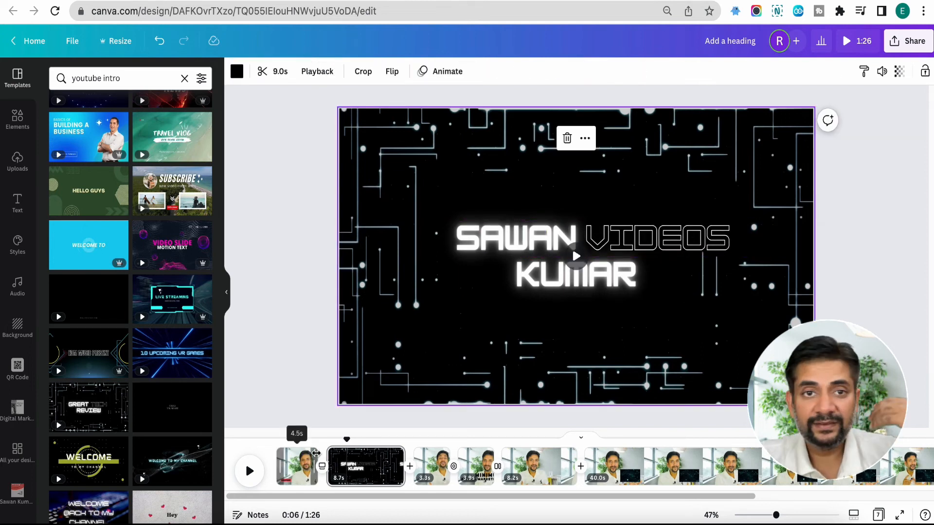
pyautogui.moveTo(403, 466); pyautogui.dragTo(367, 470)
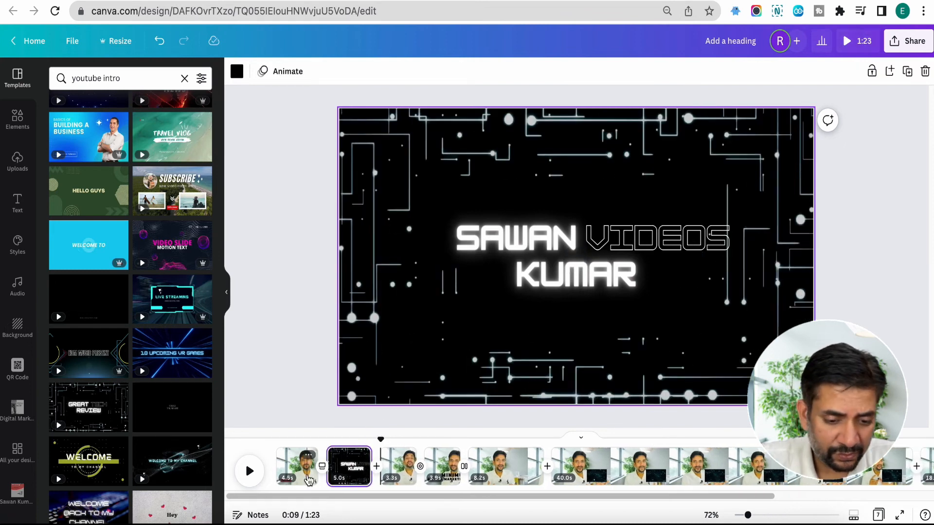
pyautogui.click(297, 467)
pyautogui.click(251, 471)
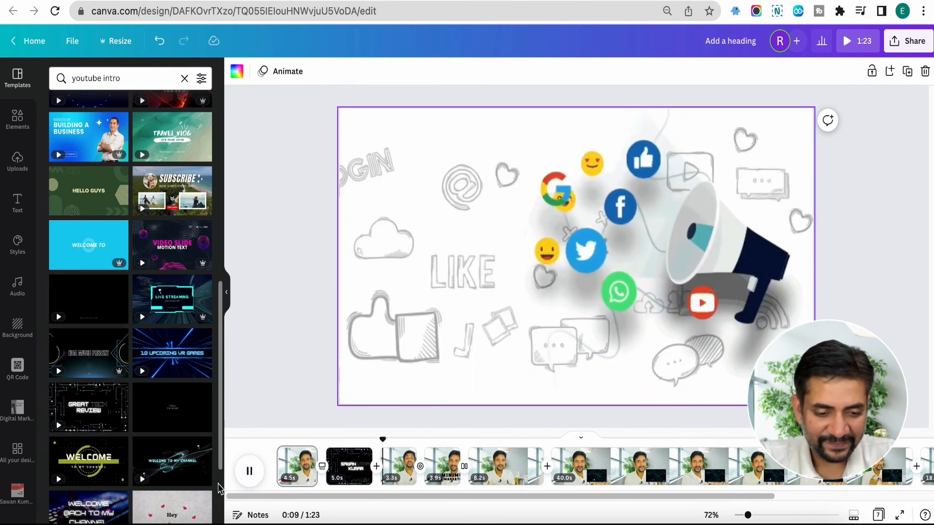
pyautogui.click(249, 470)
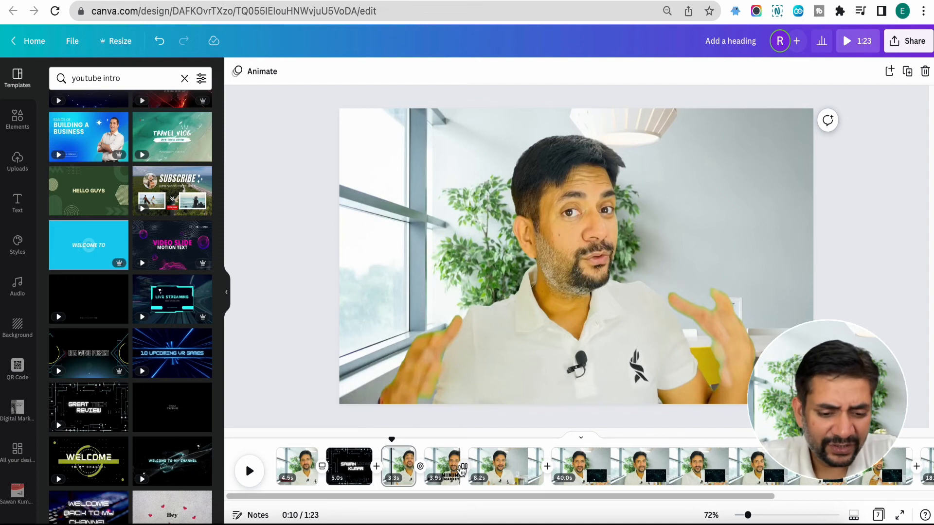
# Step: Add the white YouTube Subscribe graphic with the hand cursor to the third page, shrink it and place it in the lower-right corner
pyautogui.click(396, 462)
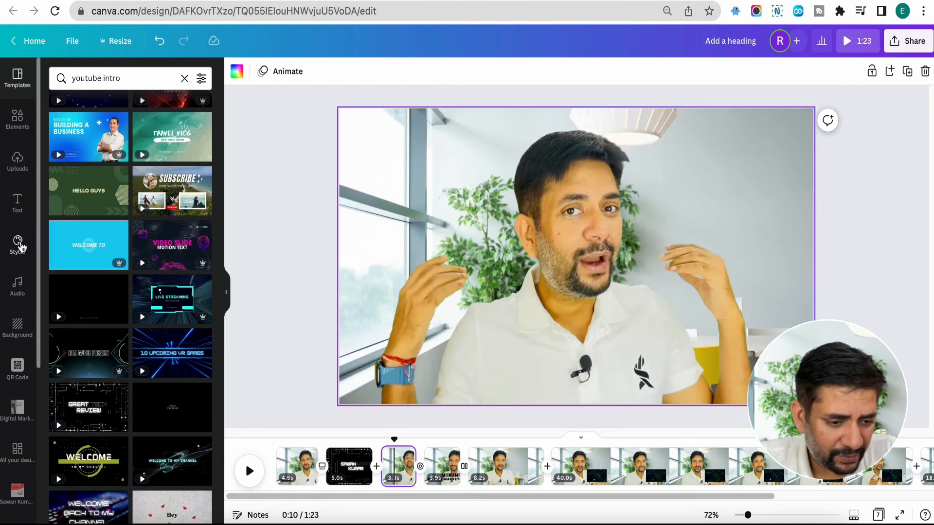
pyautogui.click(17, 119)
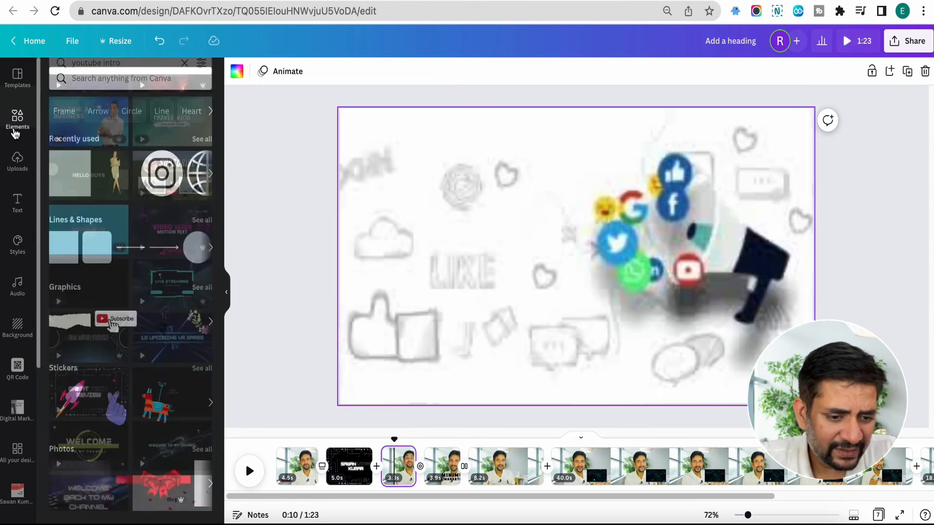
pyautogui.scroll(-1, 117, 272)
pyautogui.click(115, 295)
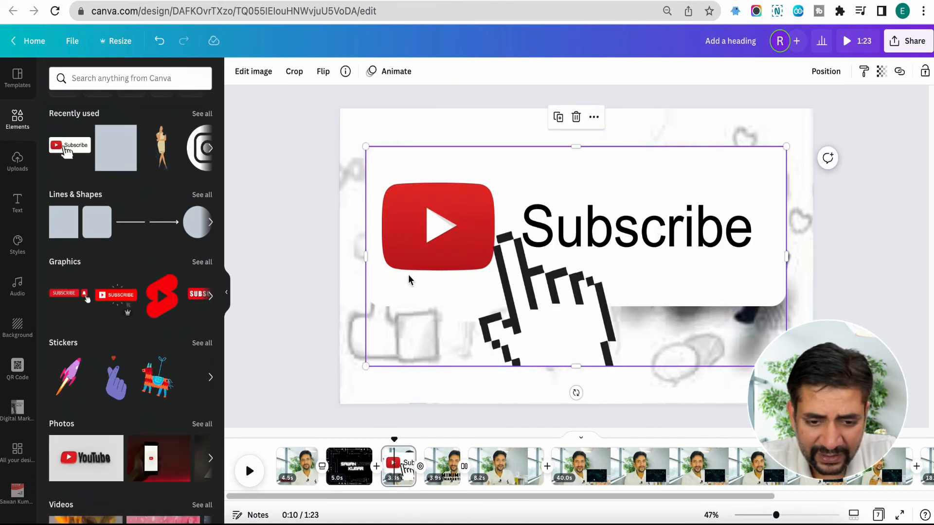
pyautogui.moveTo(362, 365); pyautogui.dragTo(641, 223)
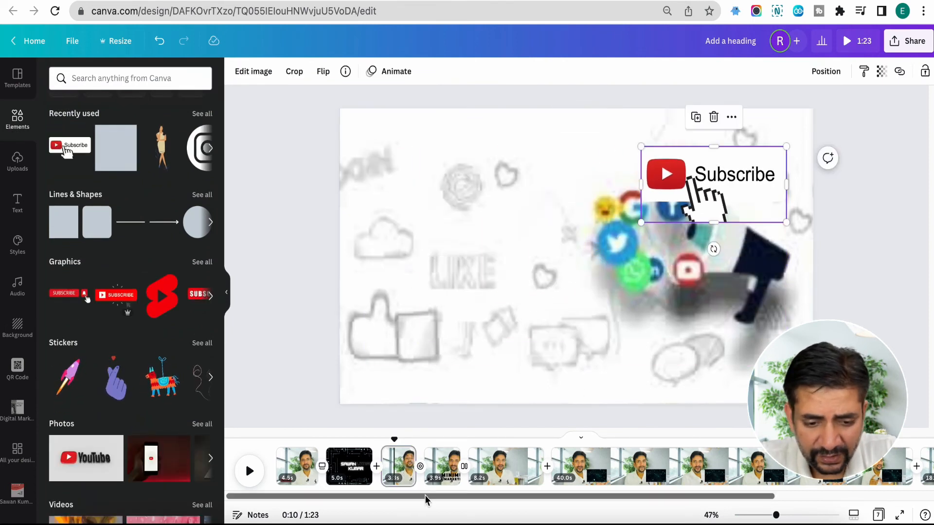
pyautogui.moveTo(661, 166); pyautogui.dragTo(691, 329)
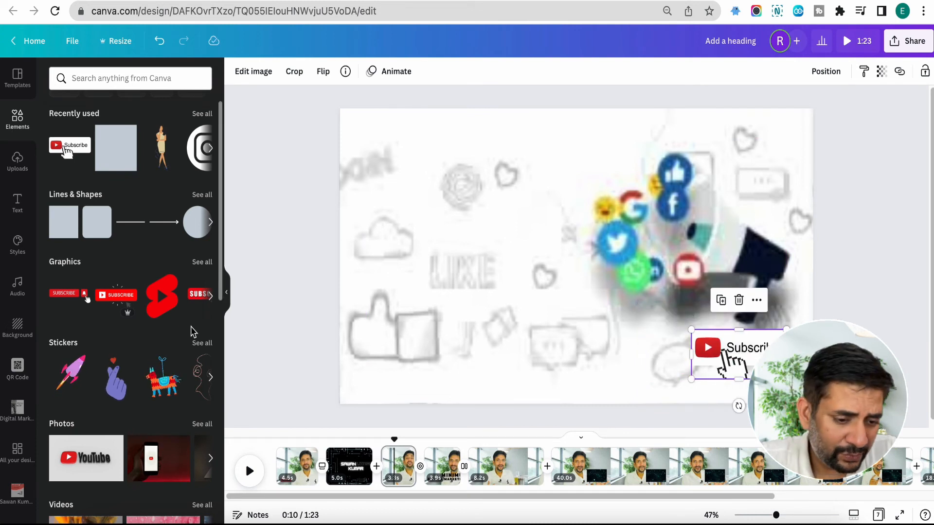
# Step: Add the yellow triple SALE font combination to the fifth page, over the 8.2-second clip
pyautogui.click(17, 203)
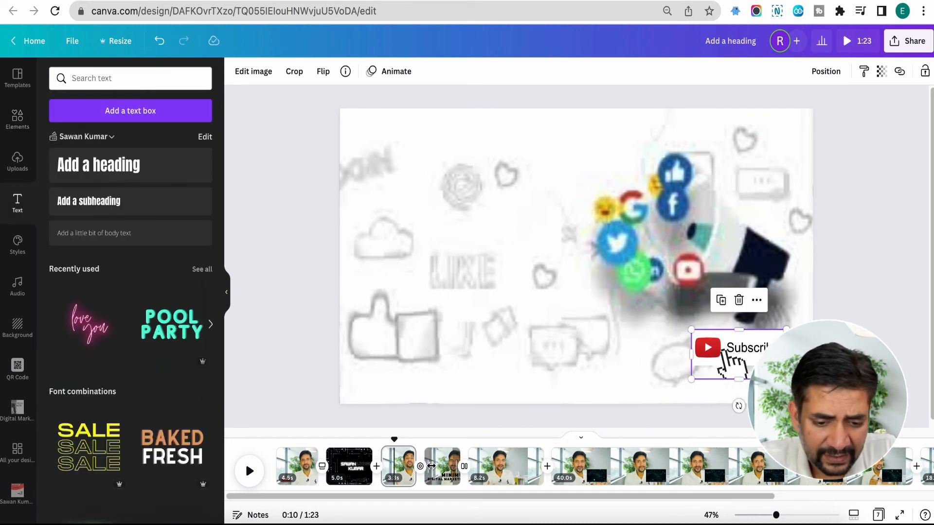
pyautogui.click(505, 464)
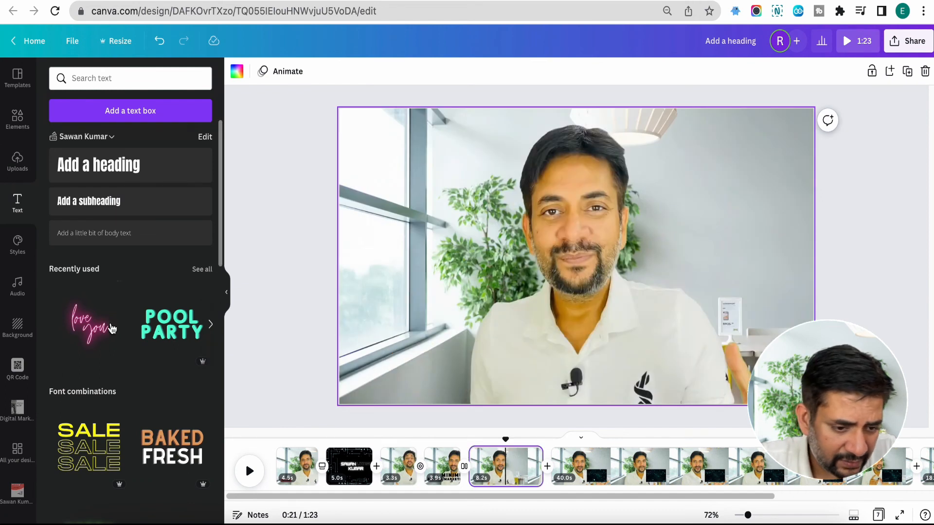
pyautogui.scroll(-3, 112, 329)
pyautogui.moveTo(89, 321); pyautogui.dragTo(542, 322)
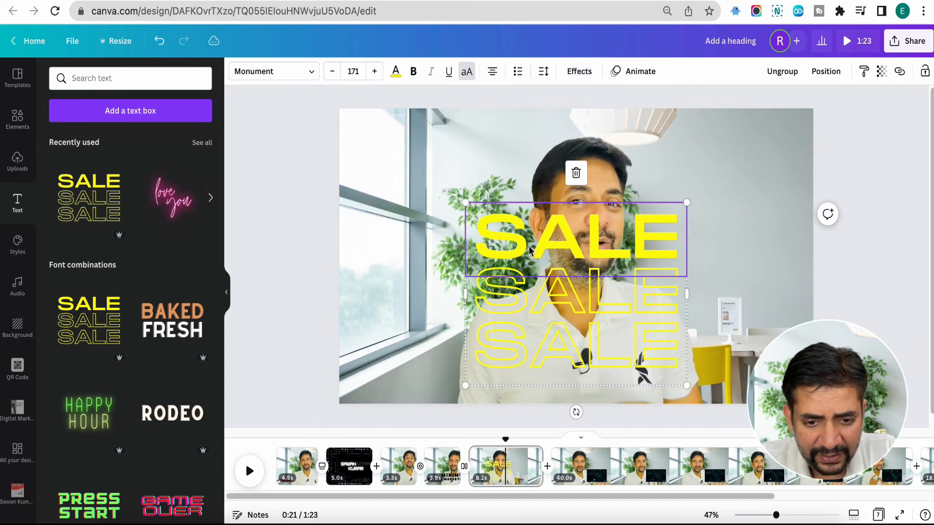
# Step: Apply the Ascend text animation to the SALE text and deselect it
pyautogui.click(638, 72)
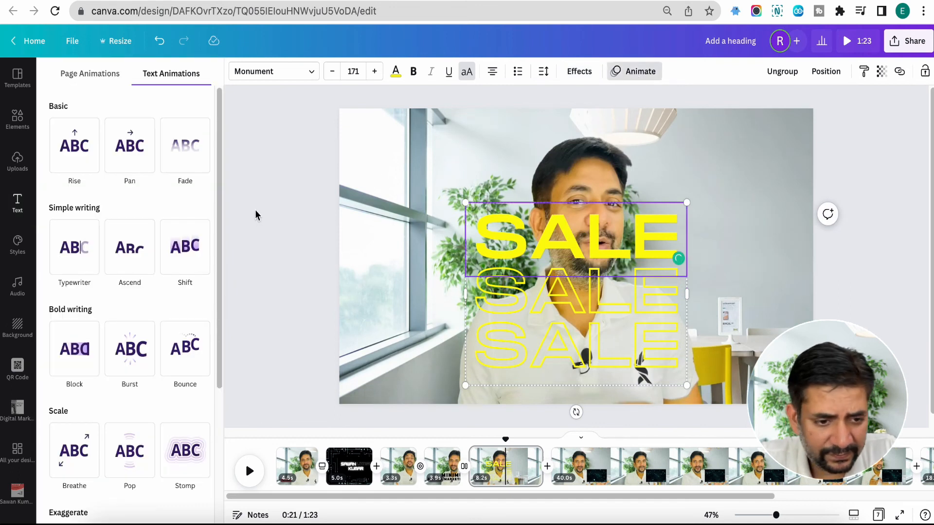
pyautogui.click(129, 247)
pyautogui.click(415, 320)
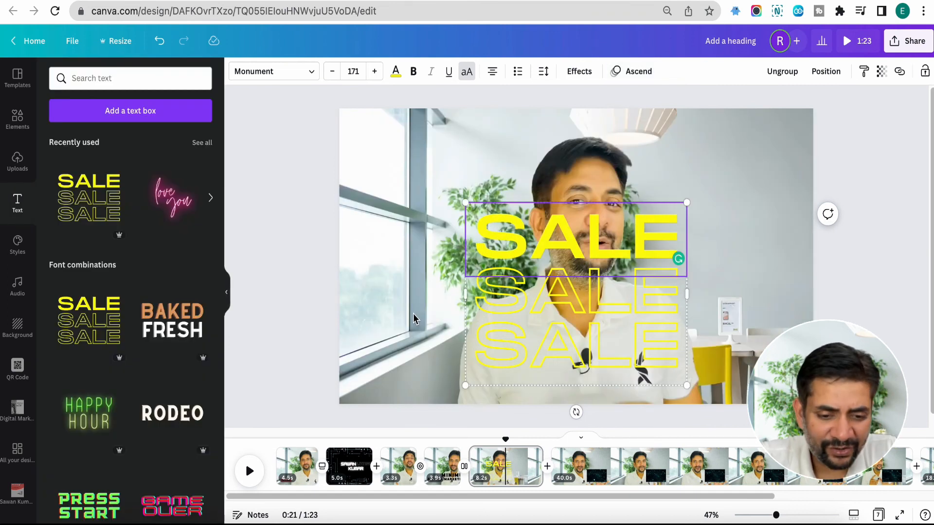
pyautogui.click(413, 314)
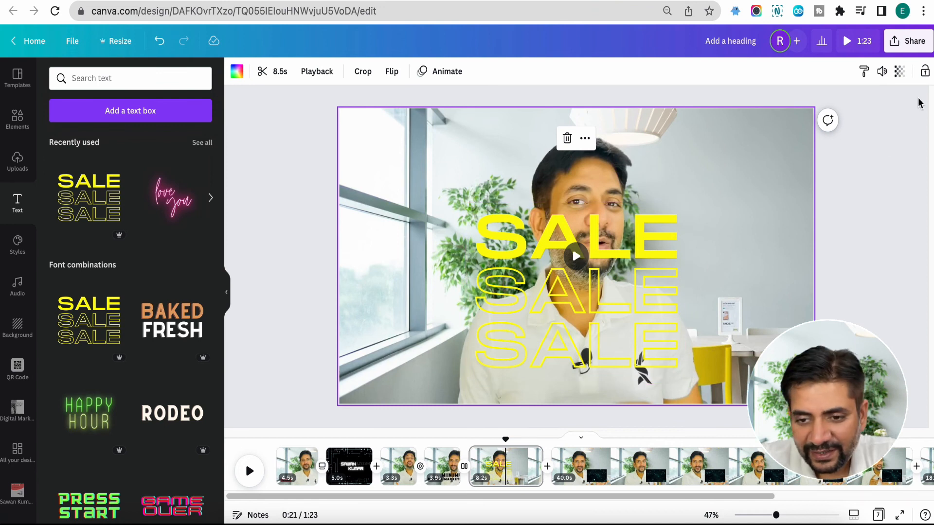
pyautogui.scroll(5, 894, 130)
pyautogui.scroll(-4, 894, 130)
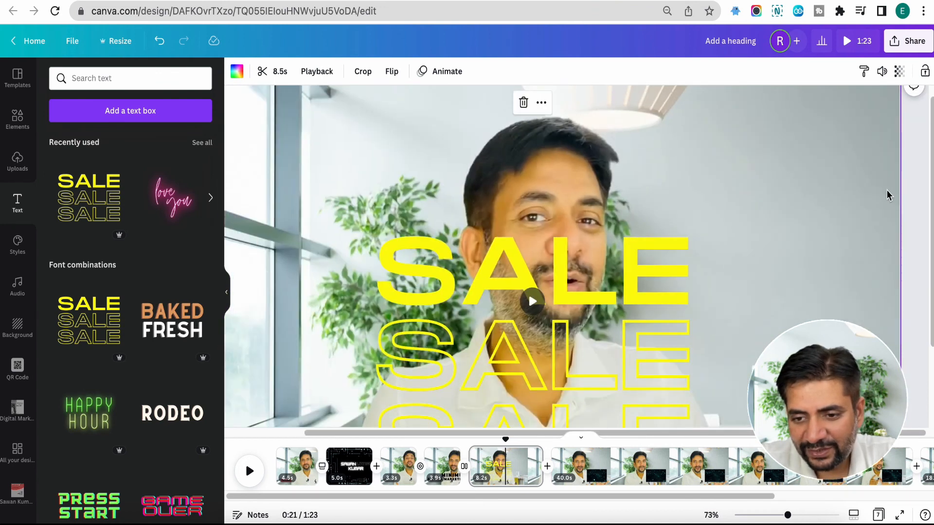
pyautogui.click(913, 188)
pyautogui.scroll(5, 914, 187)
pyautogui.scroll(3, 914, 187)
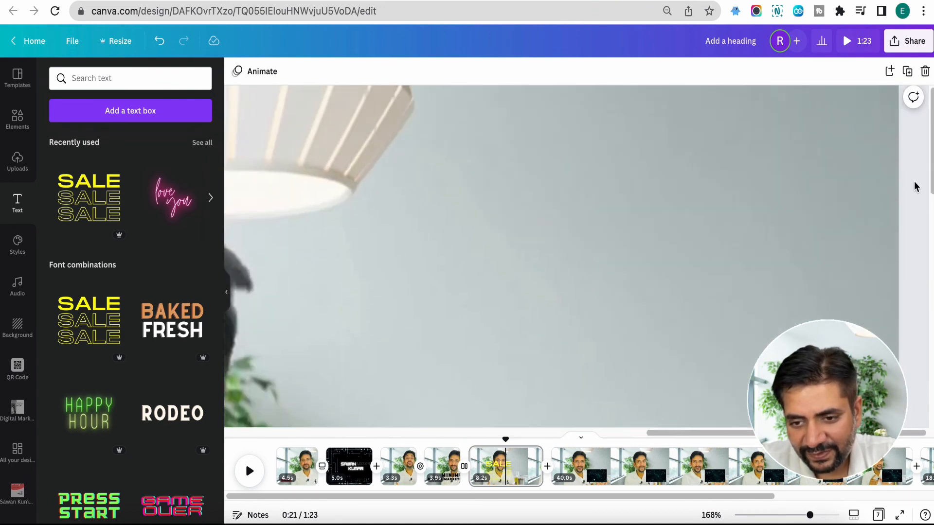
pyautogui.scroll(-6, 914, 187)
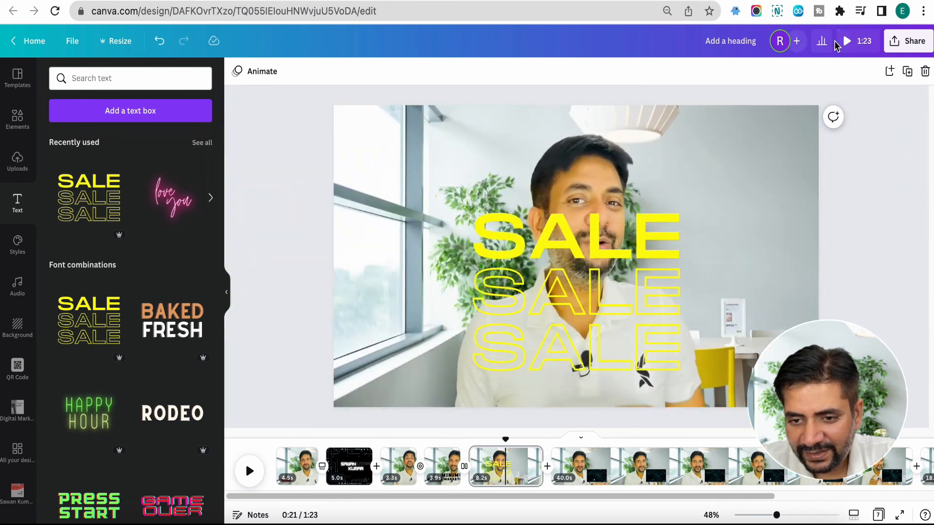
# Step: Open the design's download settings to check the file type and page selection, then return to the sharing options
pyautogui.click(905, 40)
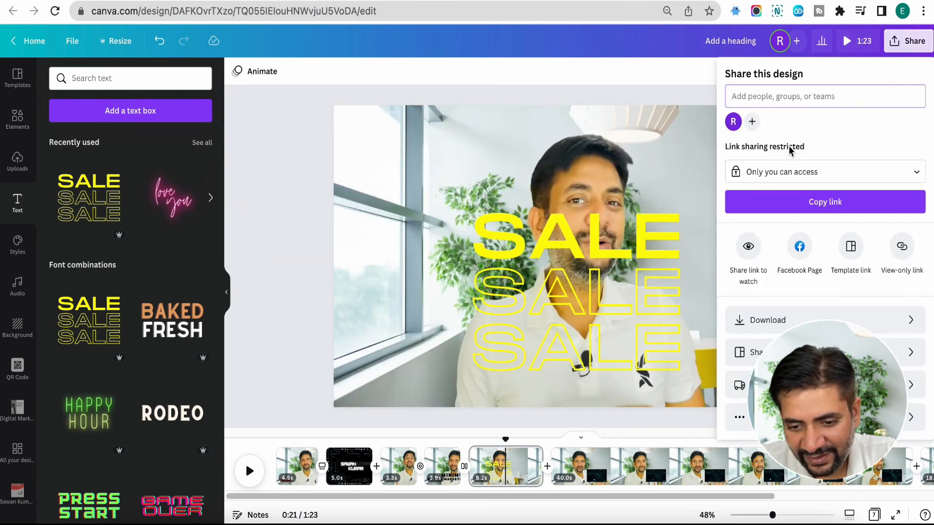
pyautogui.click(778, 321)
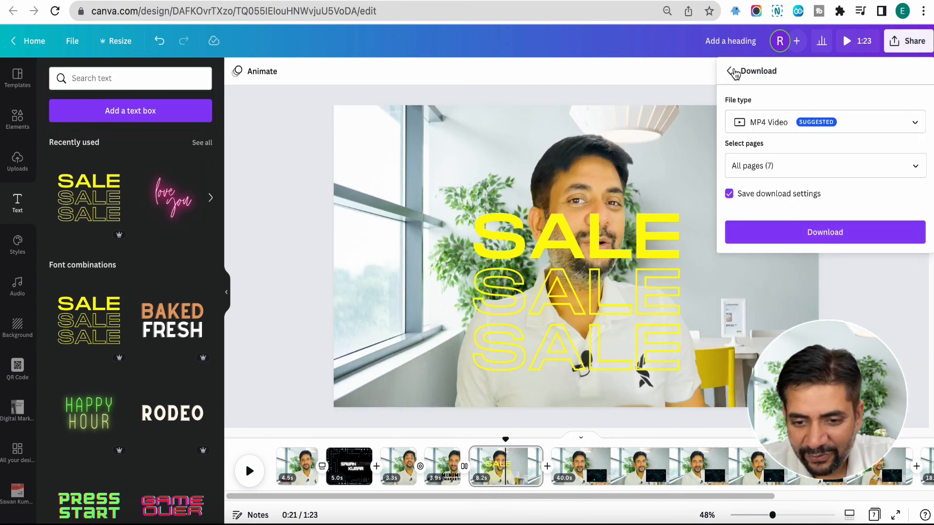
pyautogui.click(731, 71)
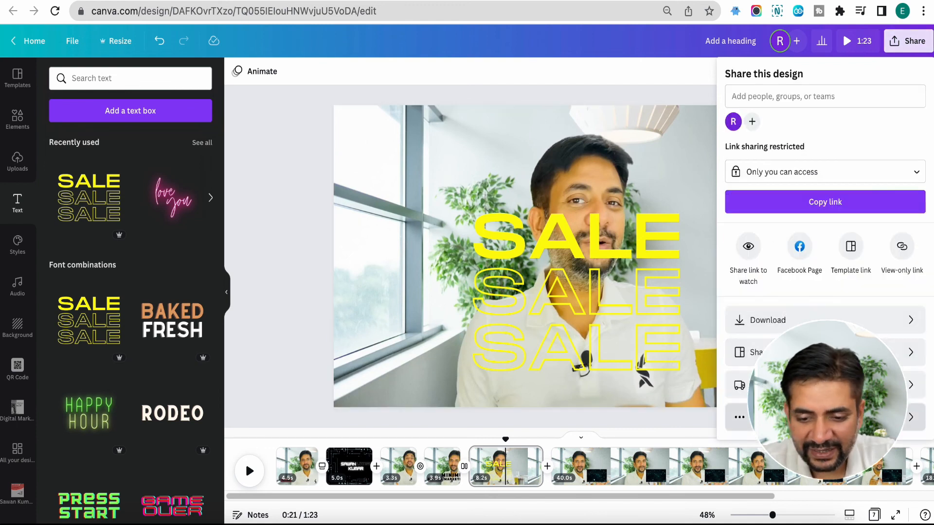
# Step: Examine the full list of publishing options, including the social, save and messaging destinations, then close the list
pyautogui.click(739, 417)
pyautogui.scroll(-2, 781, 340)
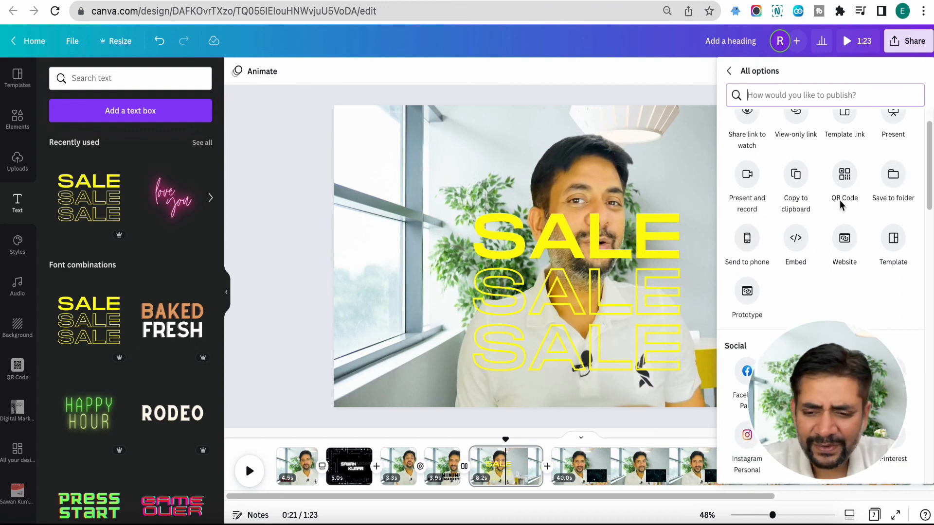
pyautogui.scroll(-10, 839, 200)
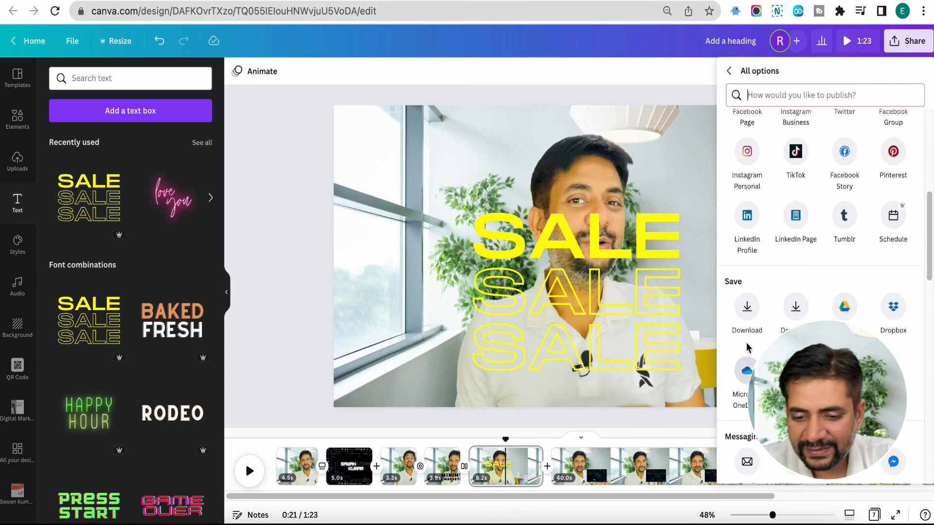
pyautogui.scroll(-7, 747, 347)
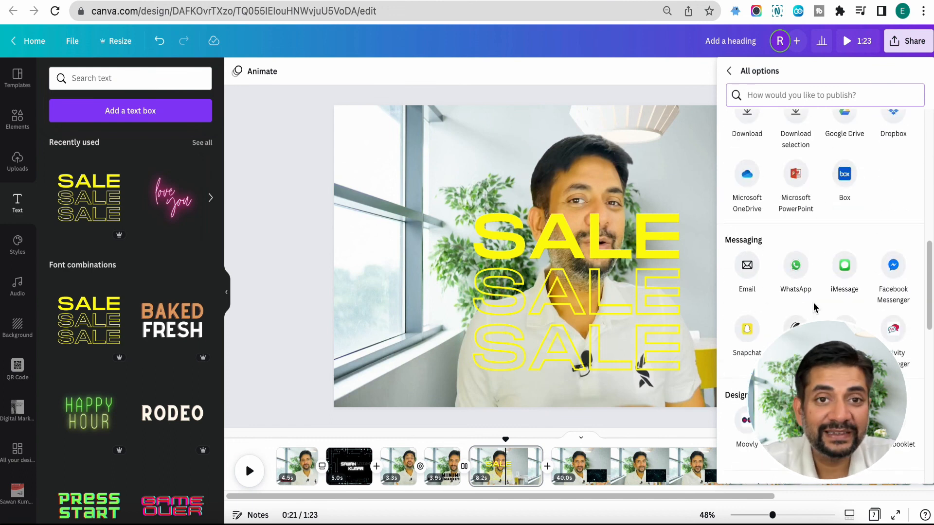
pyautogui.scroll(1, 813, 303)
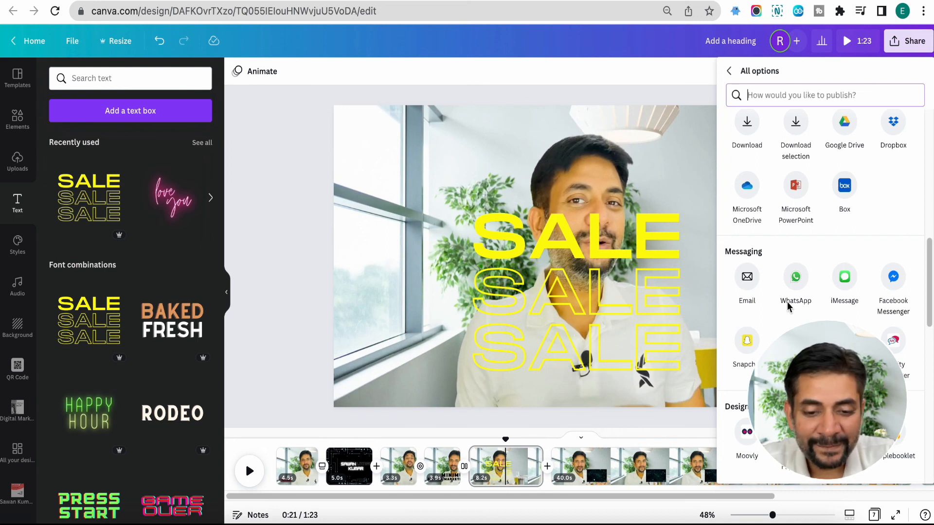
pyautogui.click(630, 156)
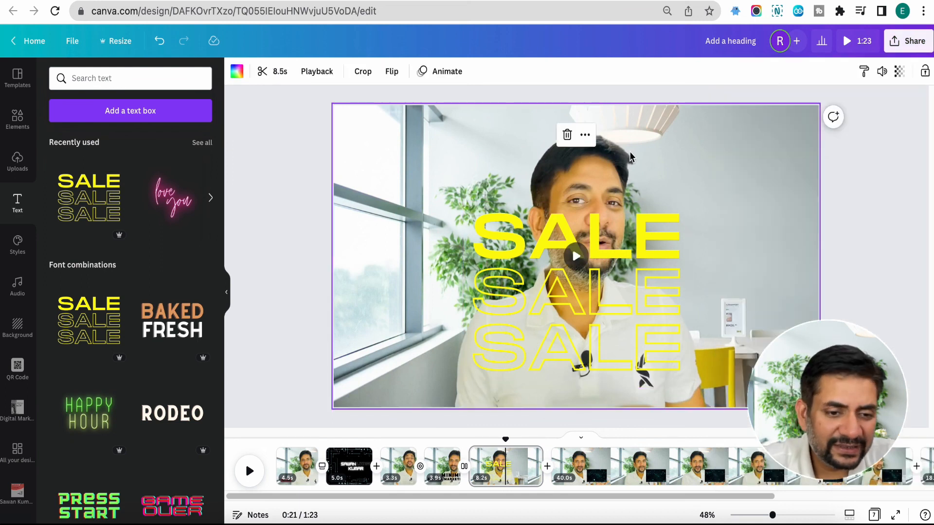